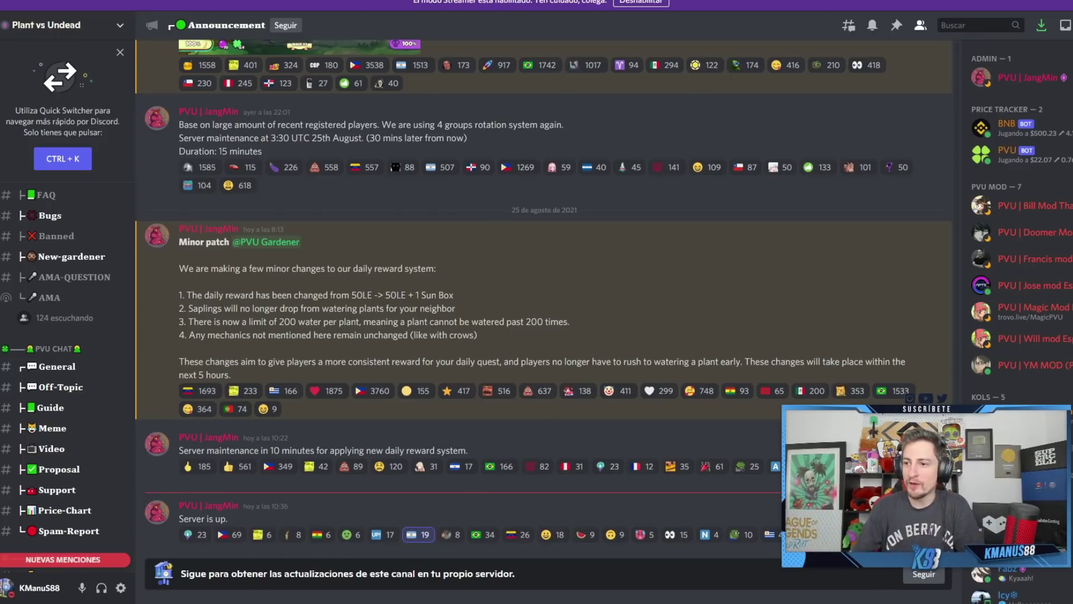
- Switch to the Google Sheets spreadsheet with the item probability tables
click(297, 597)
click(686, 315)
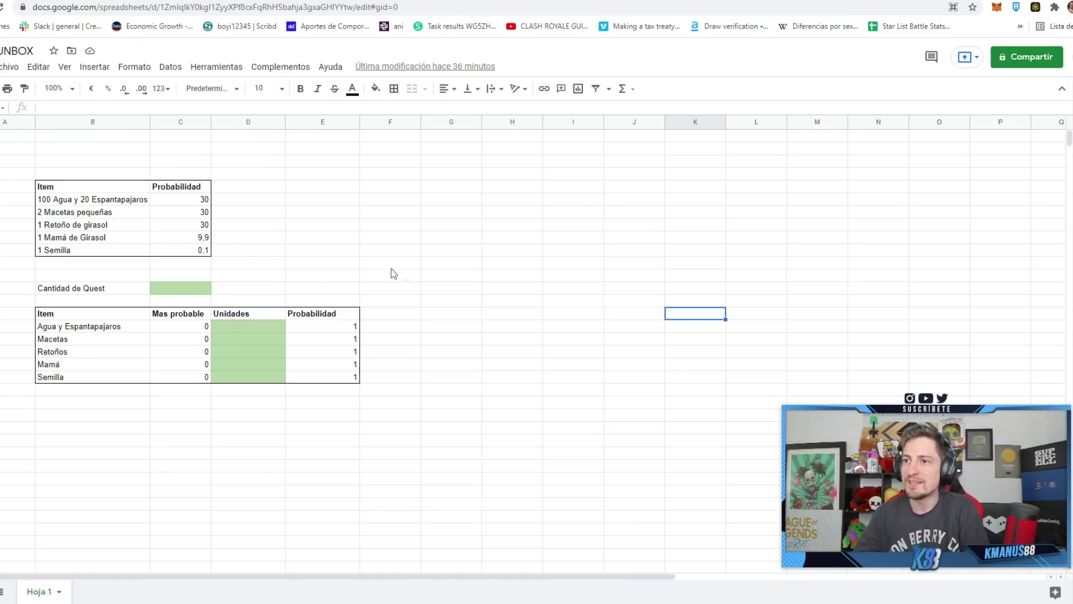
key(ctrl+z)
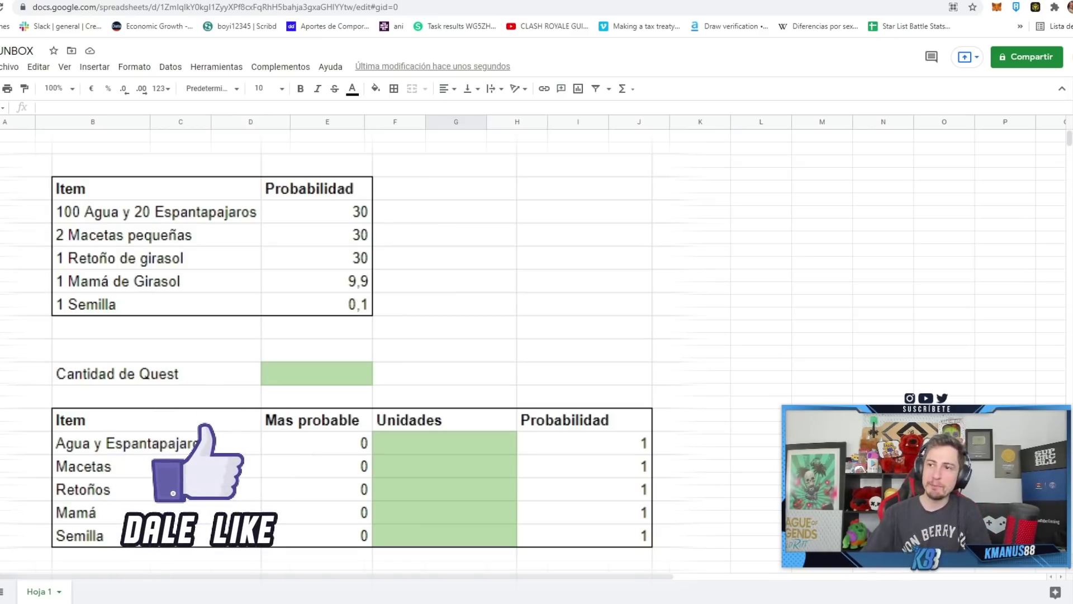
- Examine the reward items and their probabilities in the upper table, from 1 Semilla up to 100 Agua y 20 Espantapajaros
click(157, 307)
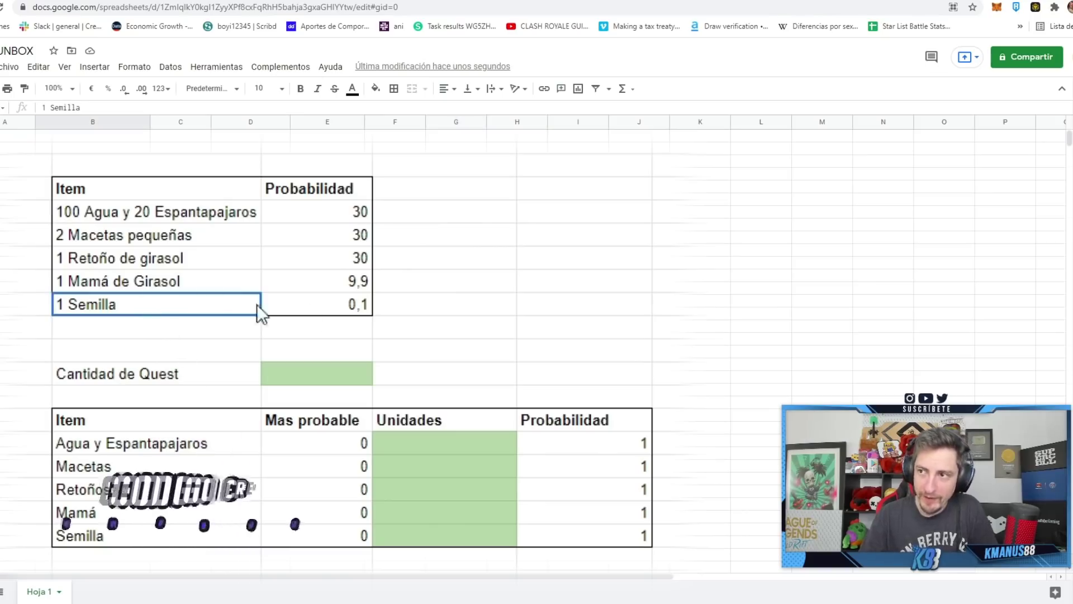
click(416, 308)
click(199, 280)
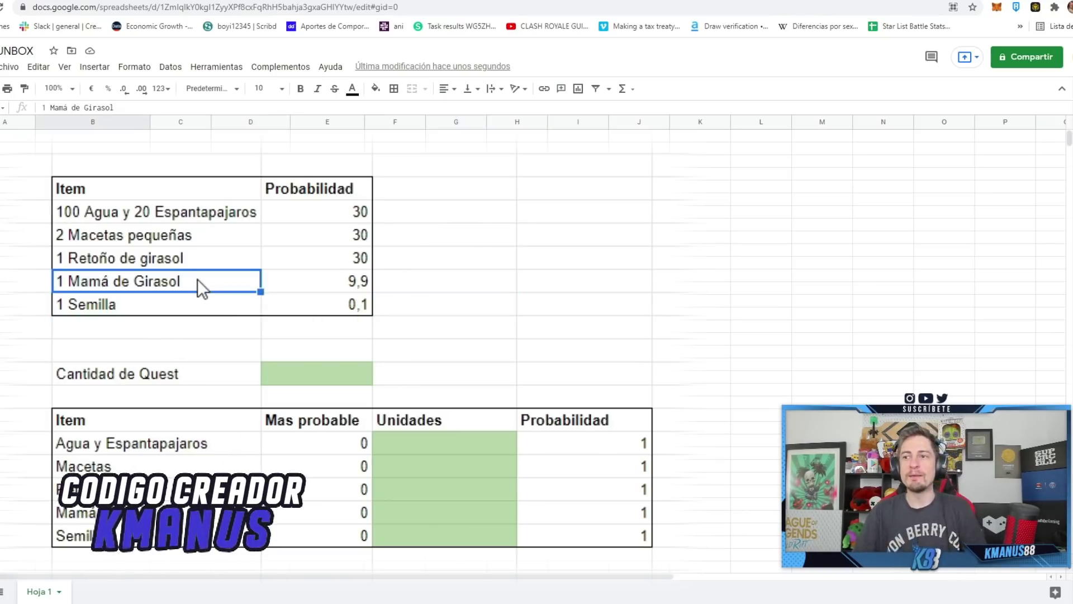
click(215, 258)
click(208, 239)
click(177, 208)
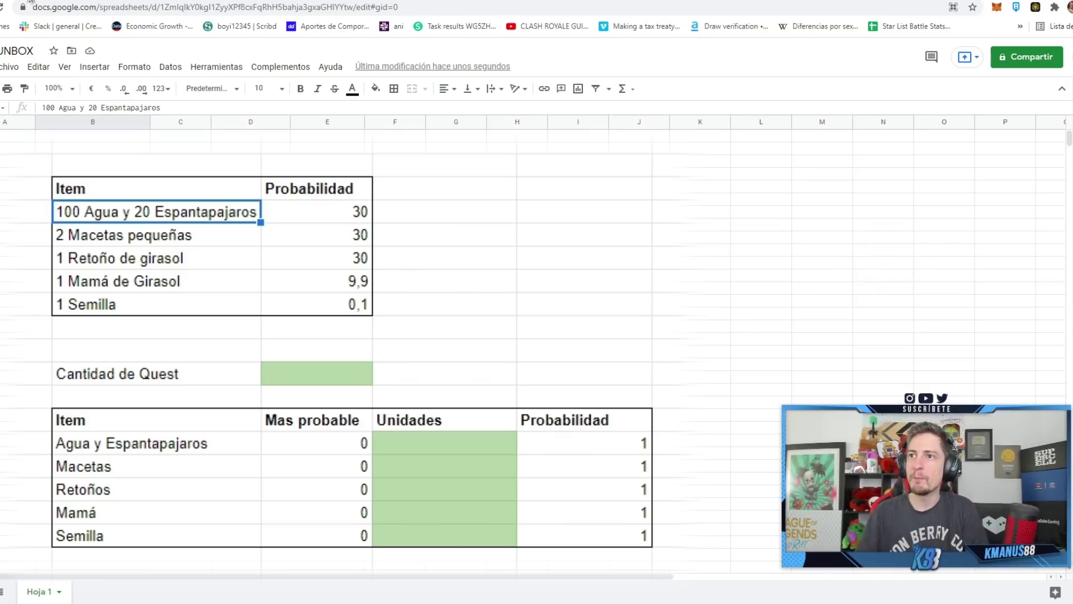
click(594, 223)
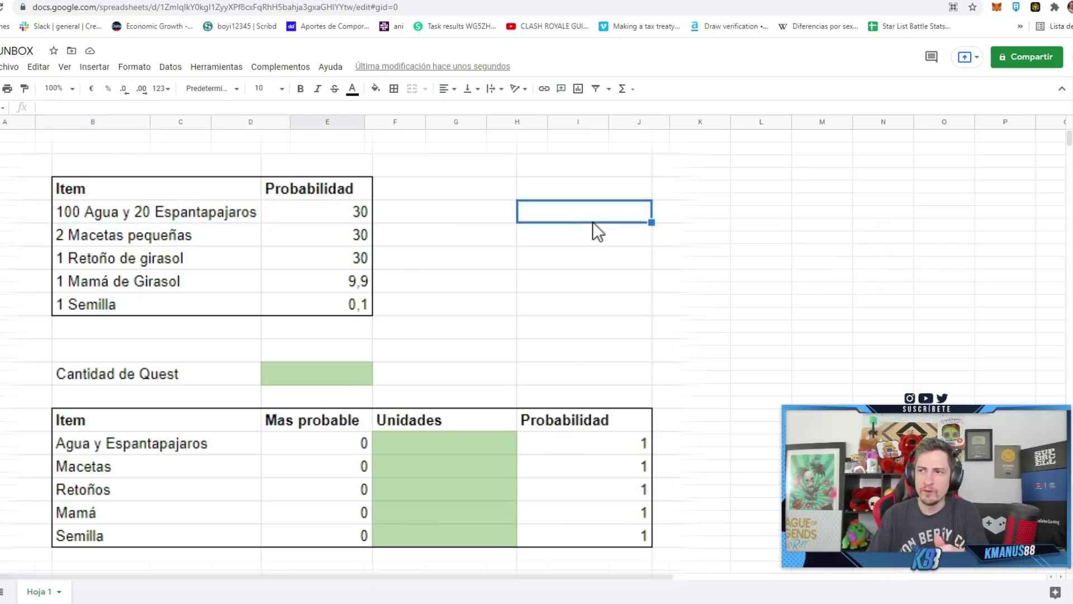
drag(469, 216, 470, 335)
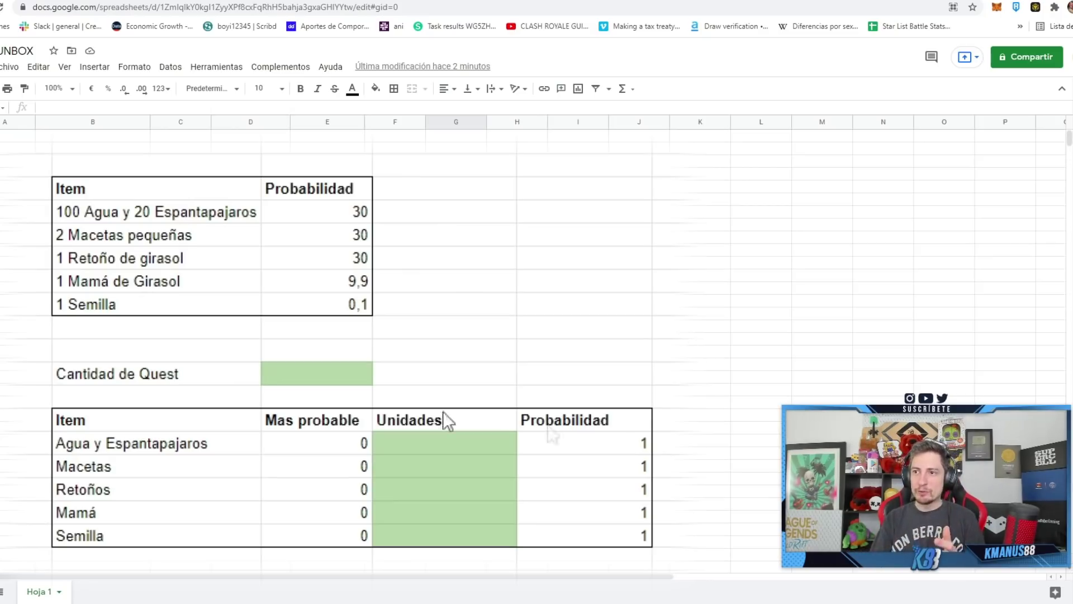
click(135, 308)
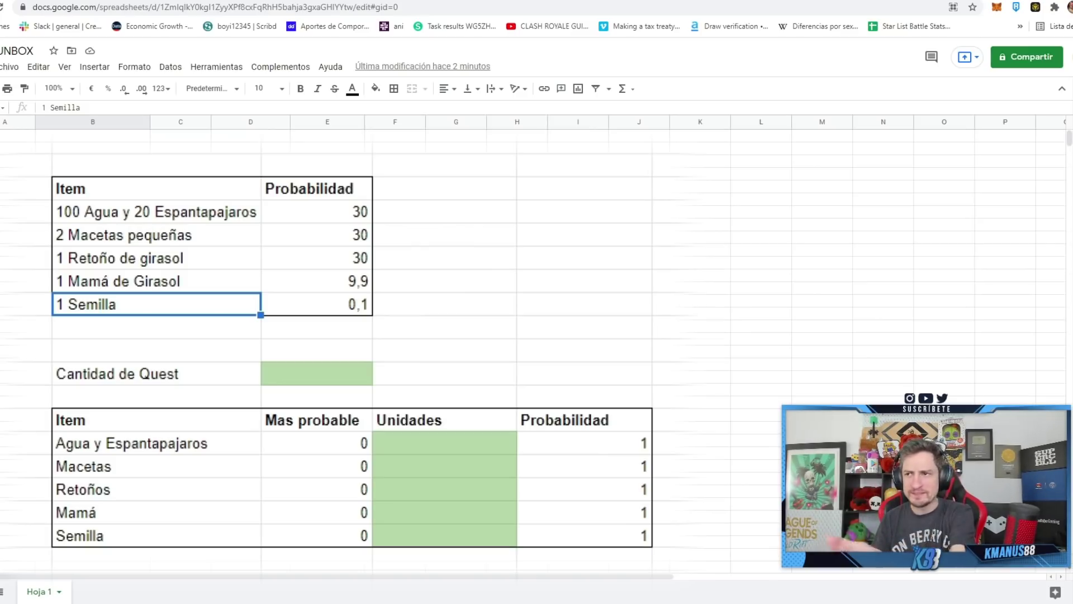
key(Right)
key(Right)
key(Right)
key(Right)
- Set the Cantidad de Quest to 30 and check each item's Mas probable amount
click(287, 382)
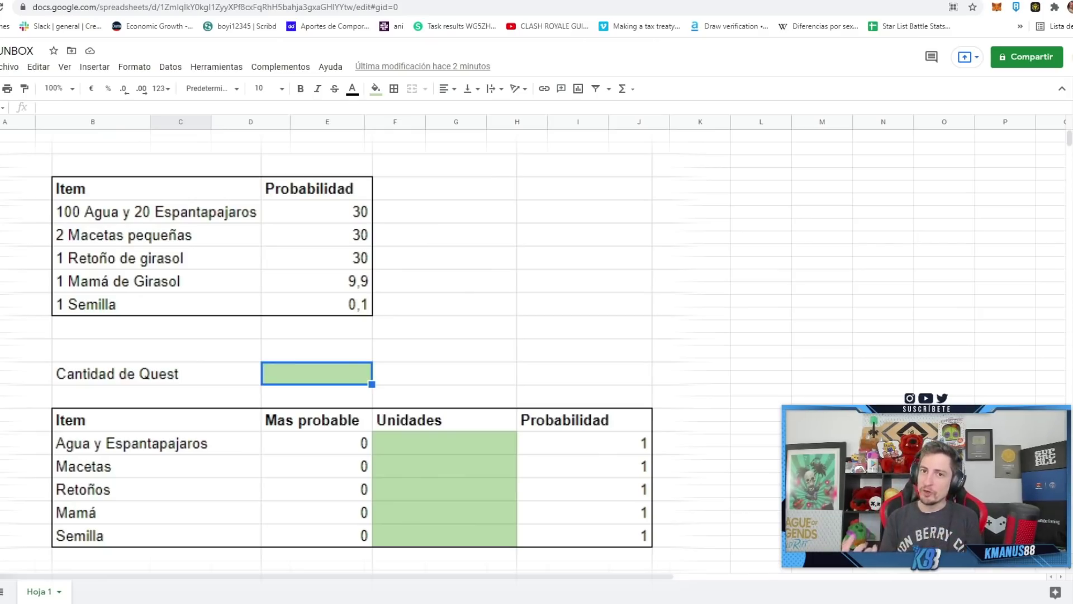
text(30)
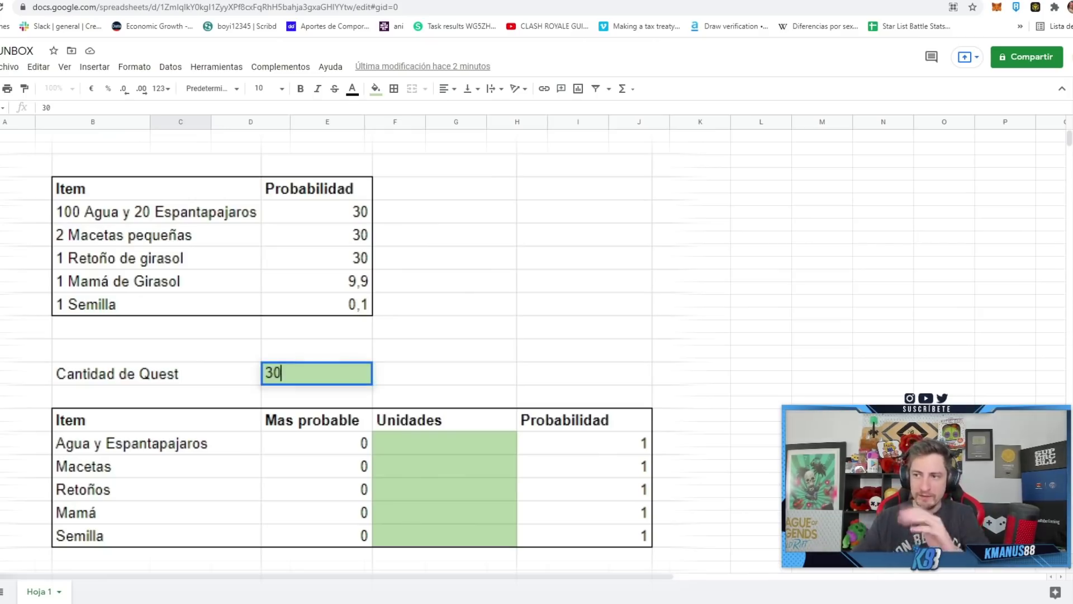
key(Return)
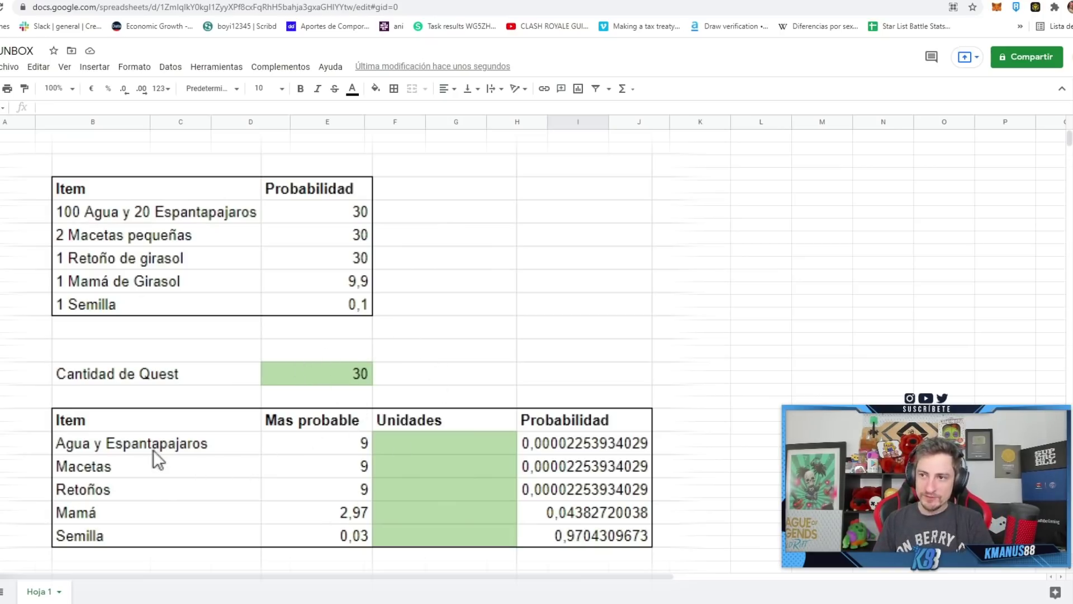
click(313, 448)
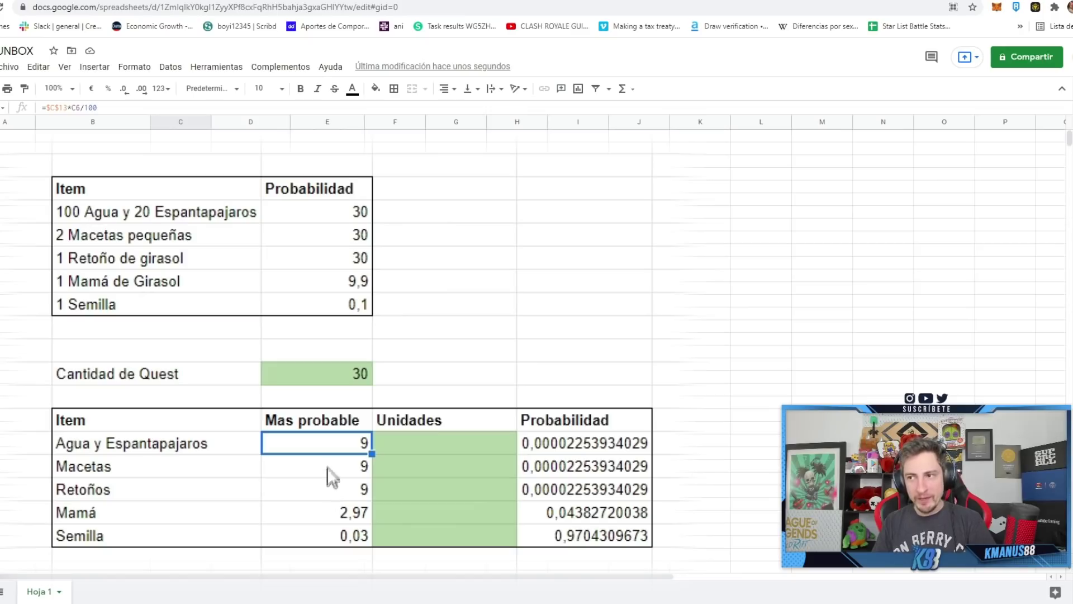
click(326, 464)
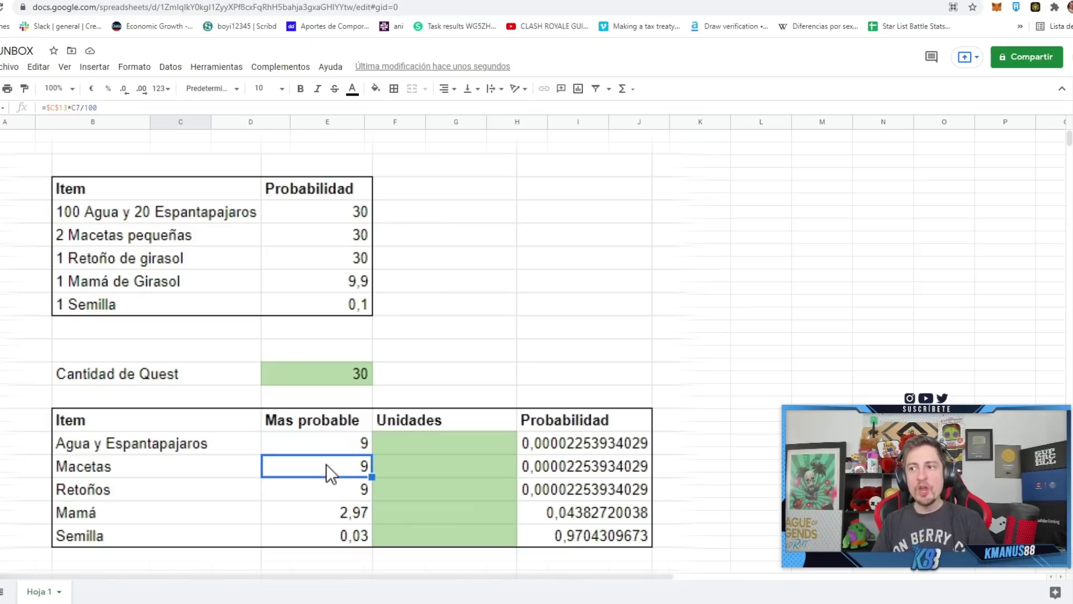
click(337, 498)
click(348, 512)
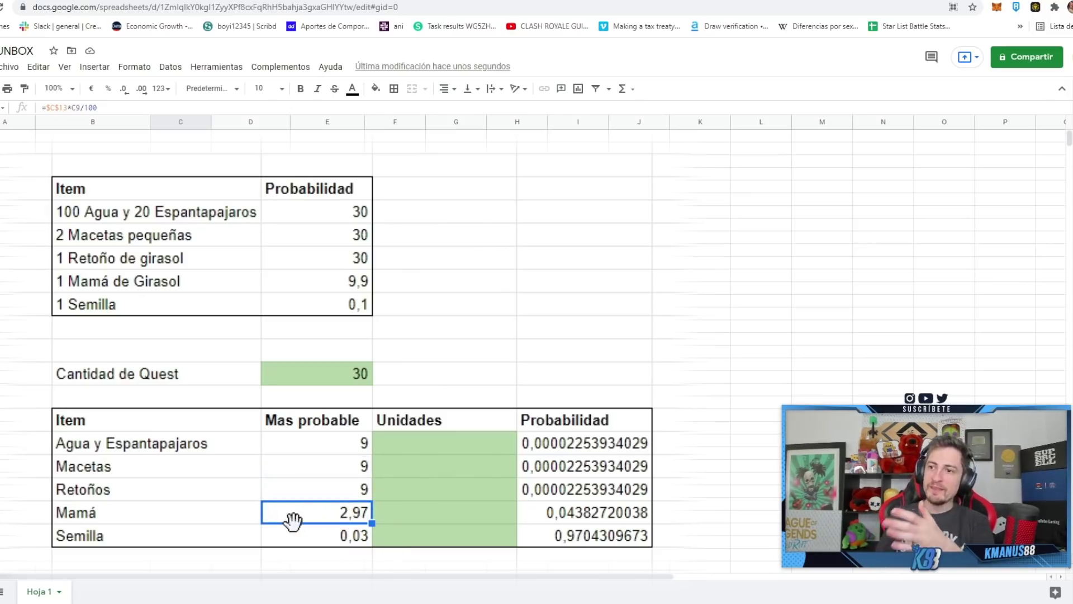
click(345, 540)
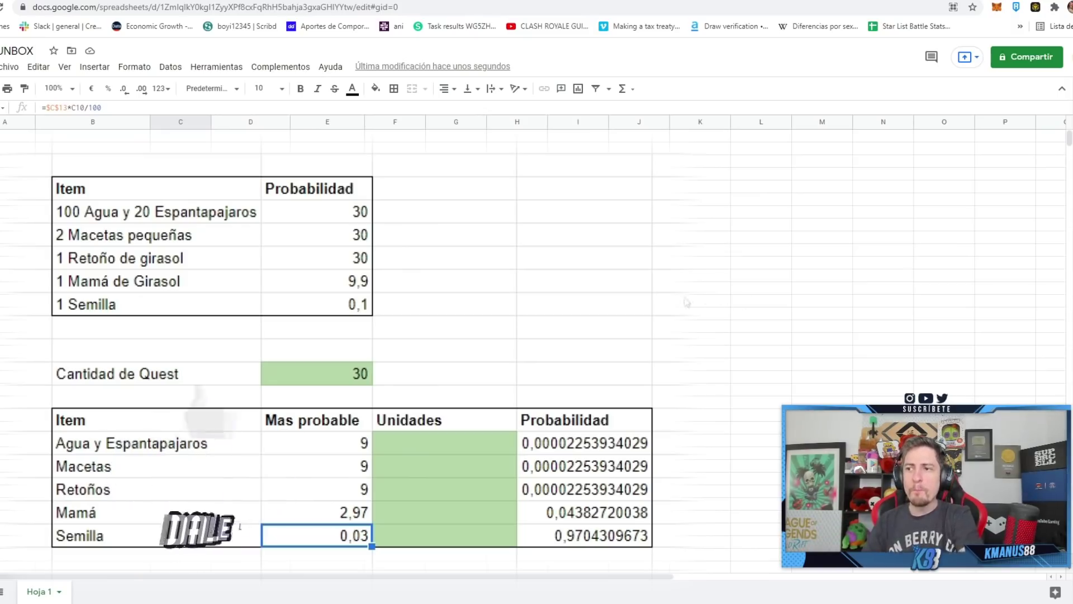
- Enter 9 as the Unidades for Retoños
click(439, 453)
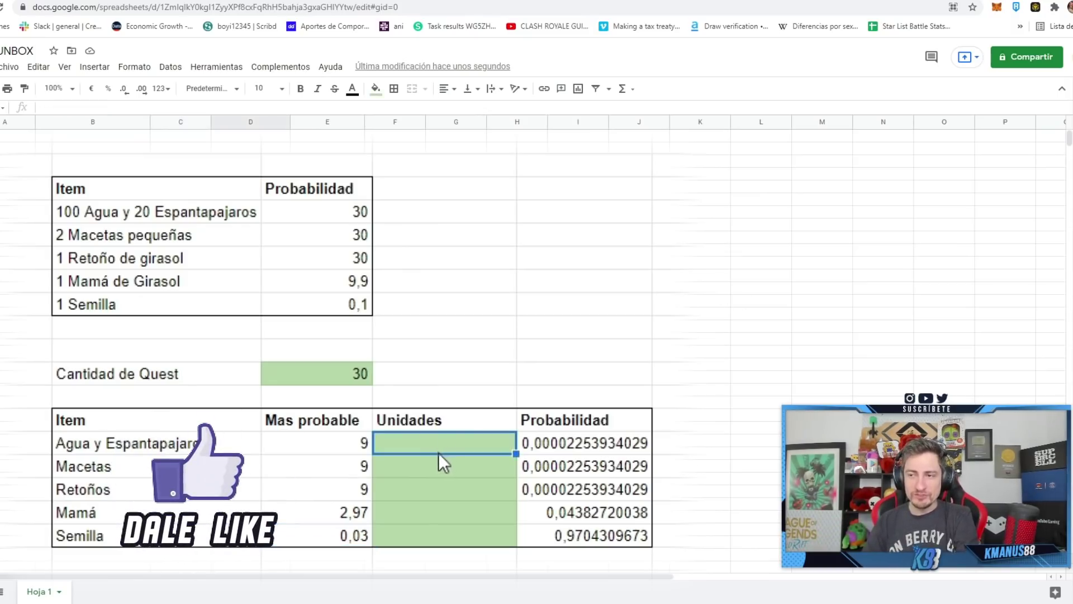
click(432, 488)
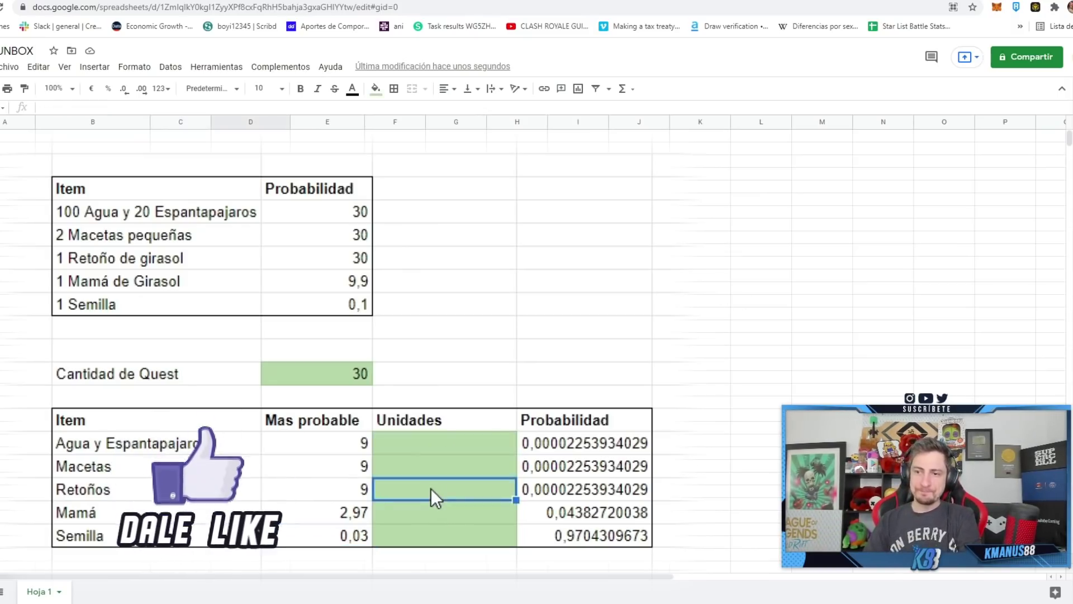
text(9)
click(668, 501)
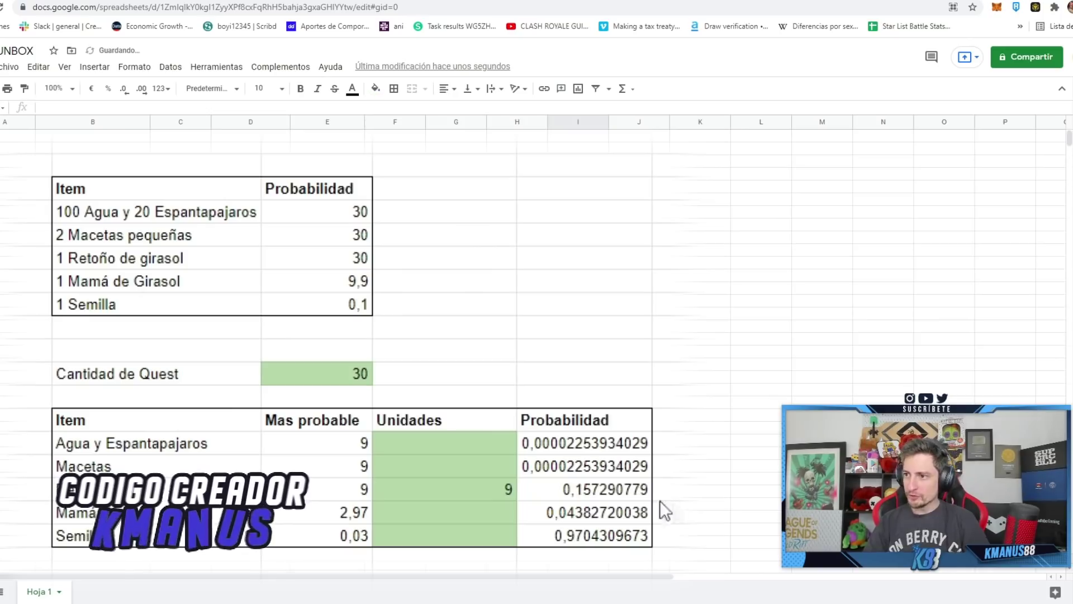
- Multiply the Retoños Probabilidad formula by 100, so that BINOM.DIST(D18;$C$13;C8/100;FALSO) is followed by *100
click(585, 495)
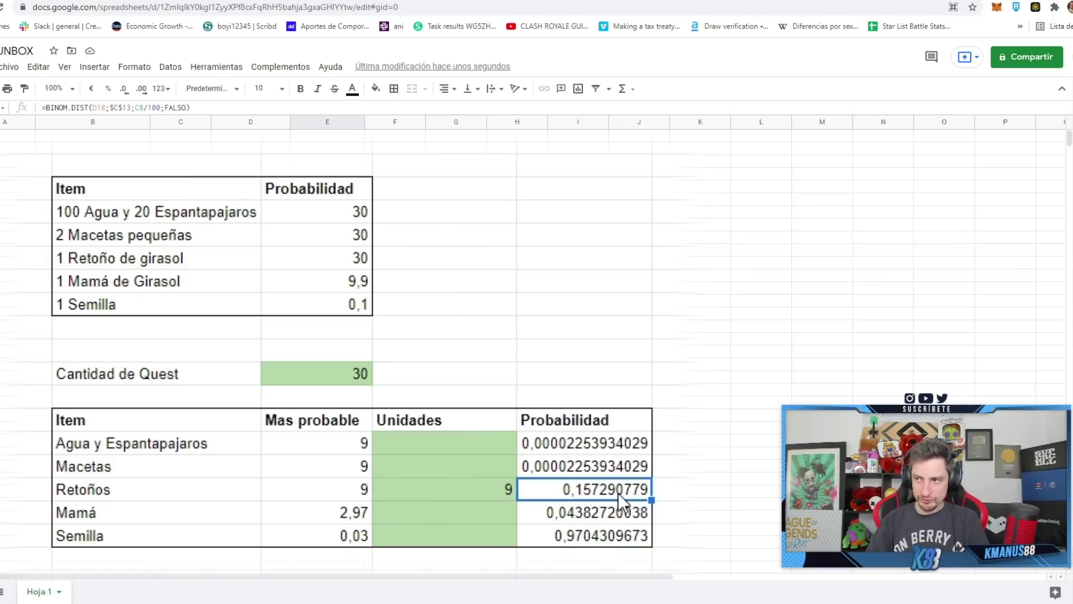
click(201, 107)
text(+100)
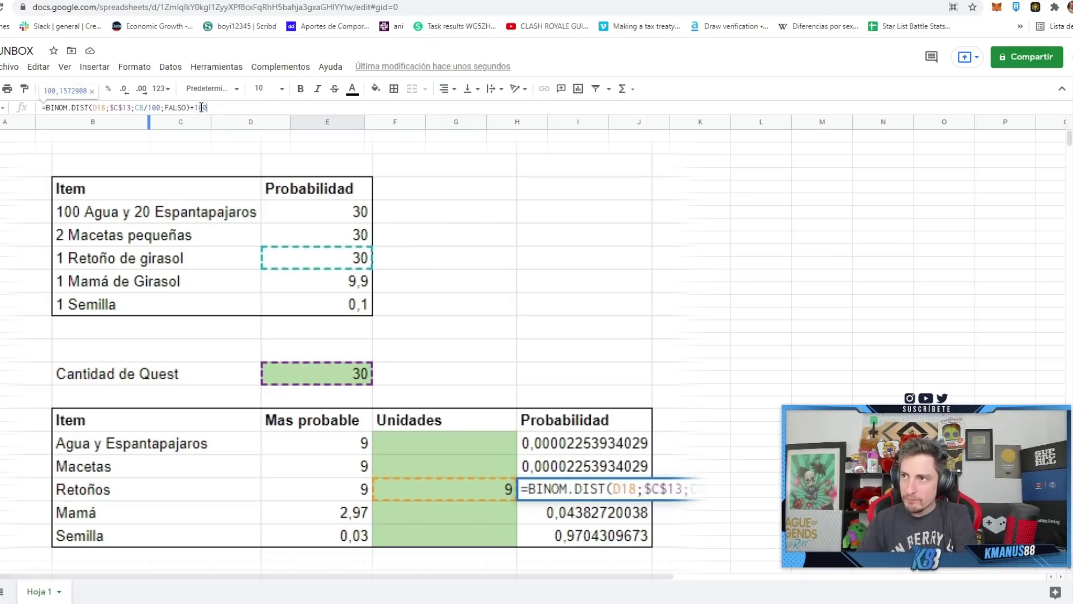
drag(190, 107, 195, 106)
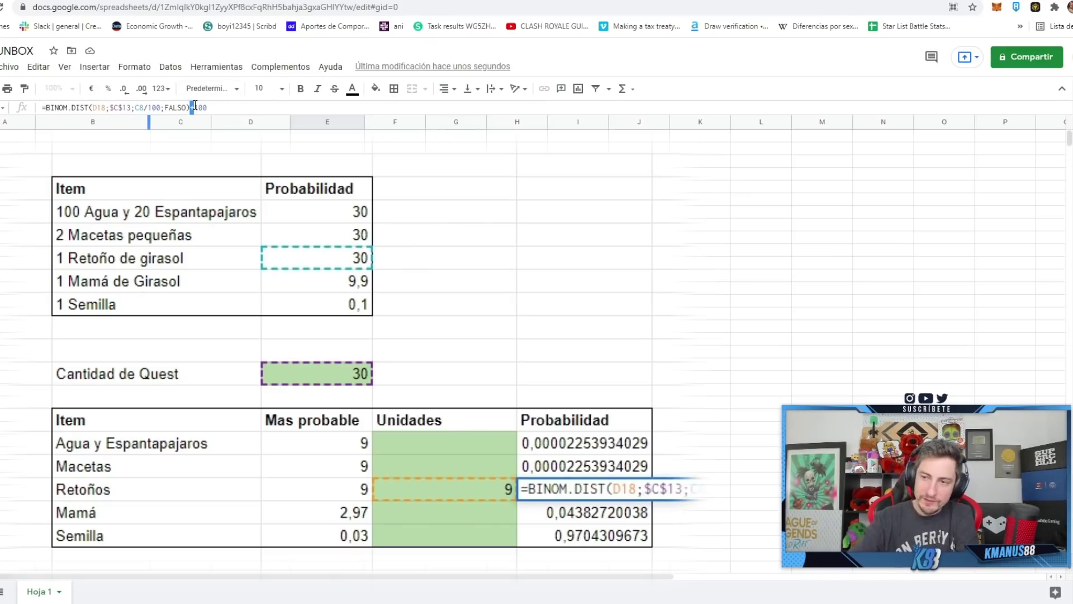
drag(207, 107, 192, 111)
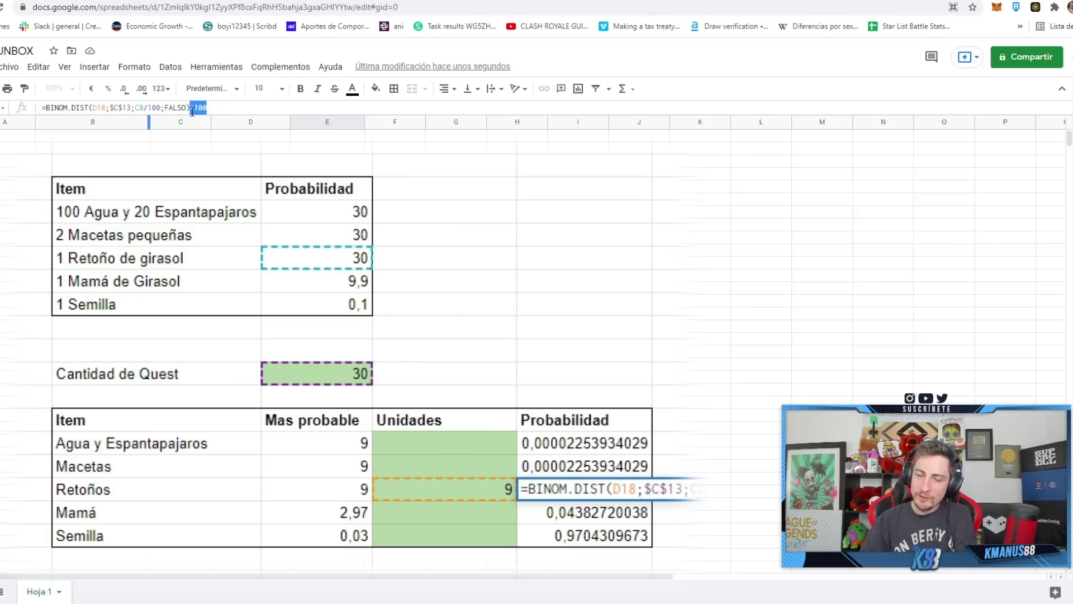
key(BackSpace)
key(Return)
- Append *100 to the BINOM.DIST formula in the Macetas Probabilidad cell
click(579, 465)
click(192, 108)
text(*100)
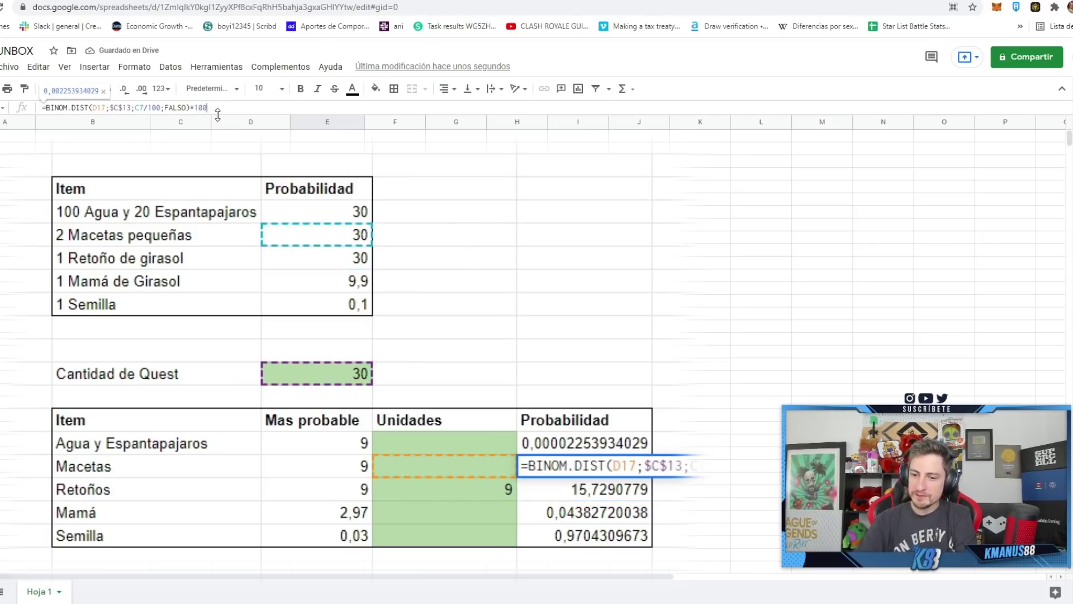
key(Return)
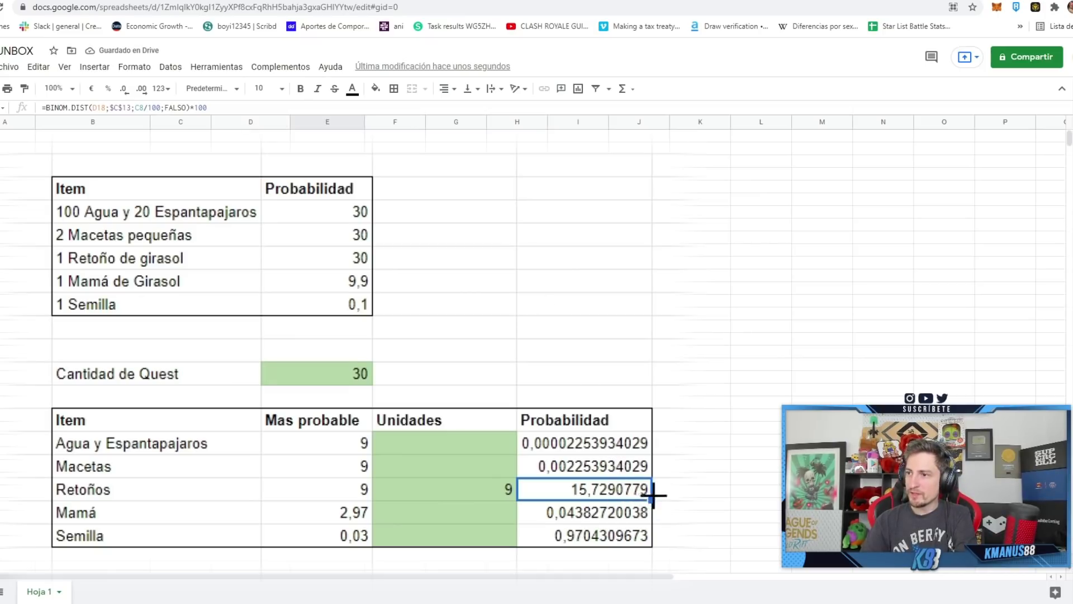
- Fill the Retoños Probabilidad formula up to Agua y Espantapajaros and down to Semilla
drag(652, 500, 646, 451)
drag(652, 499, 658, 535)
click(609, 534)
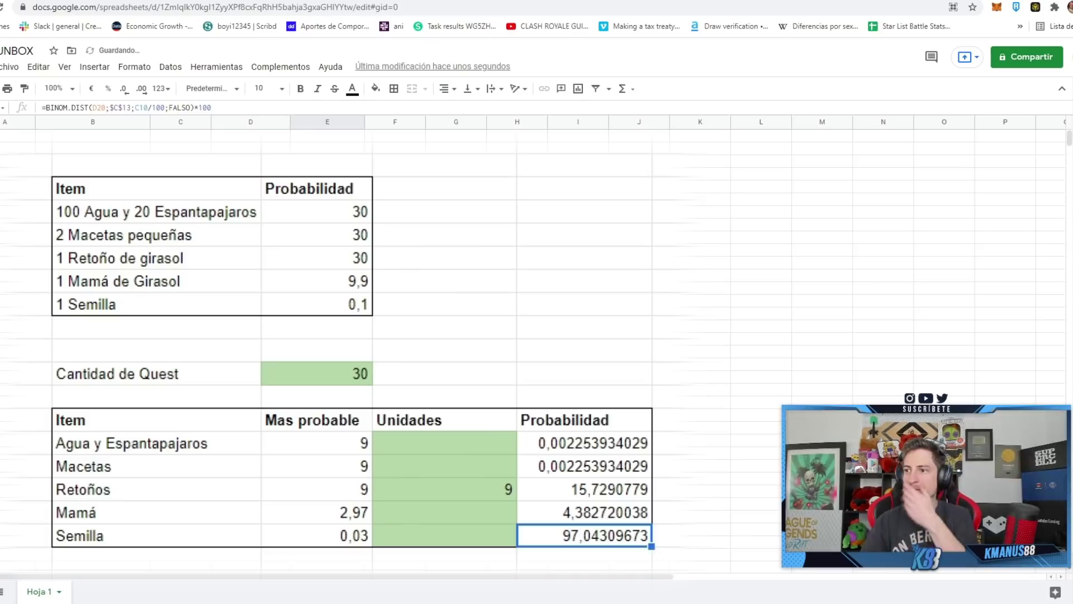
- Set the Unidades to 11 for Retoños and 3 for Mamá
click(556, 496)
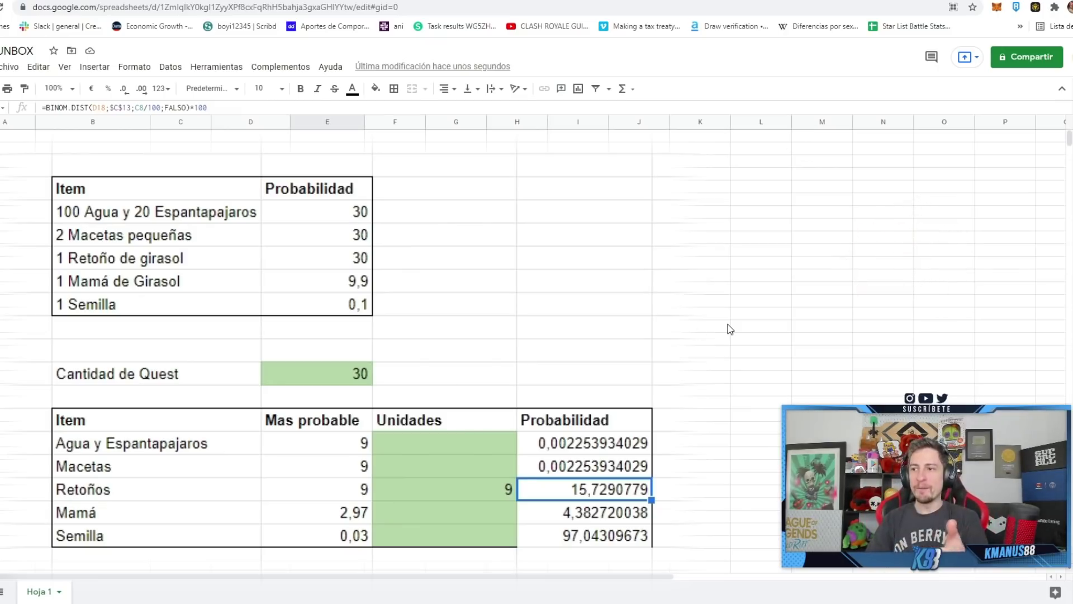
key(Left)
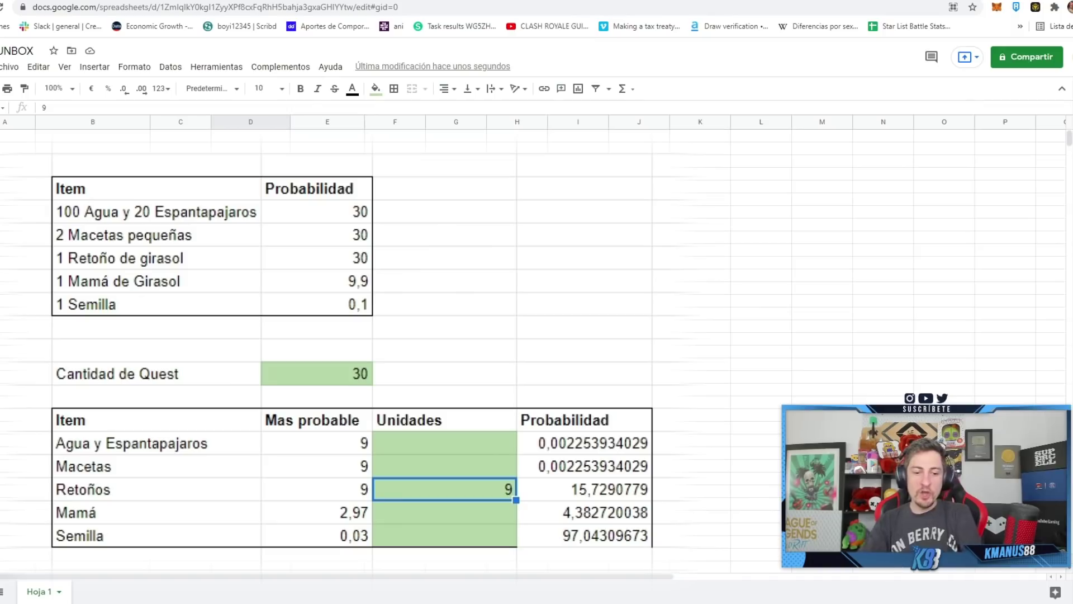
text(11)
key(Tab)
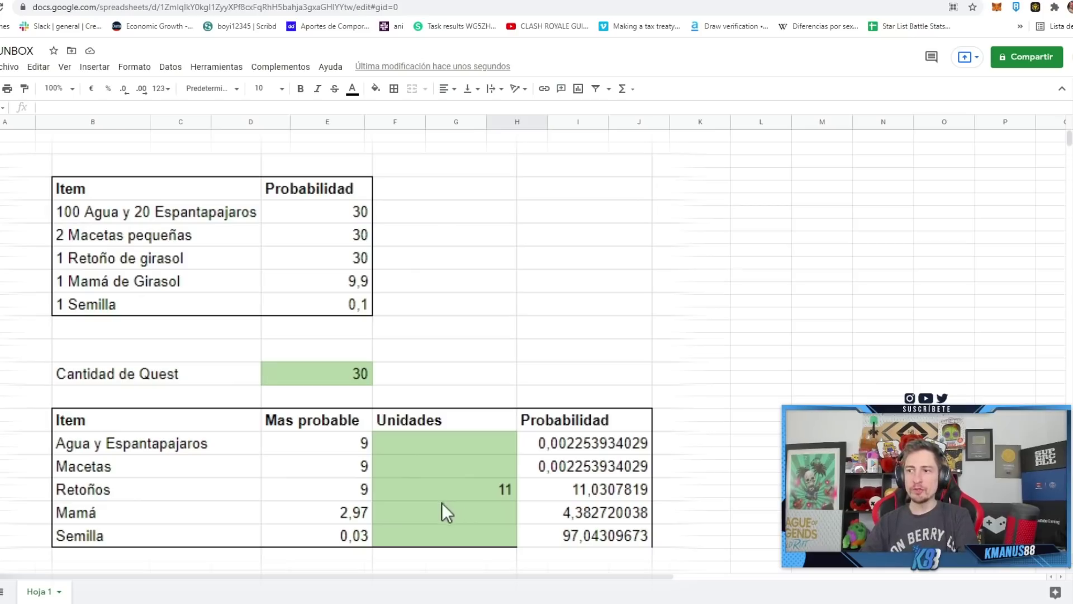
click(425, 512)
text(3)
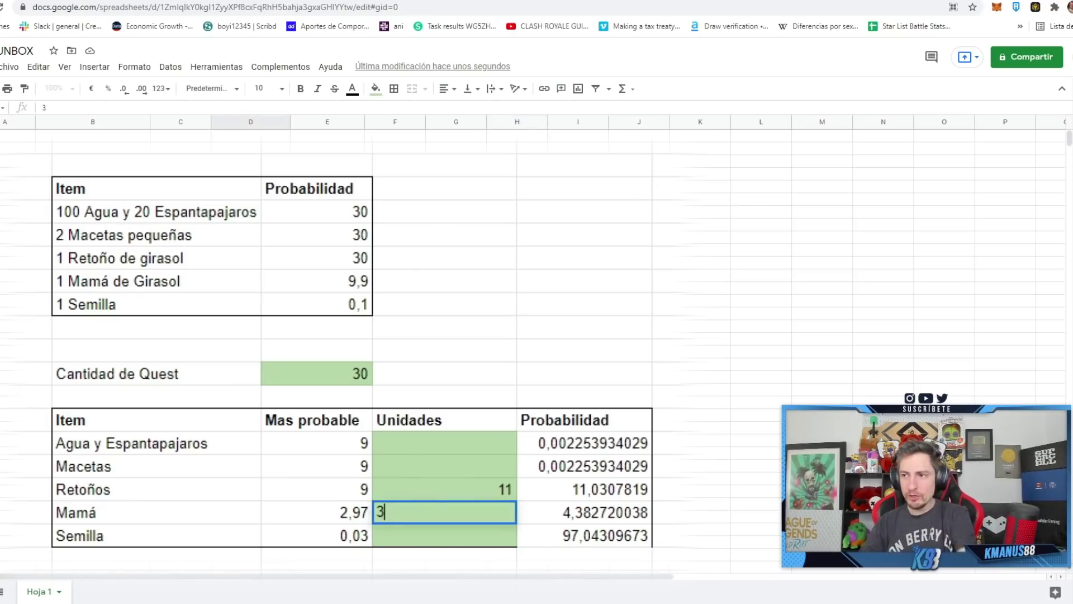
key(Return)
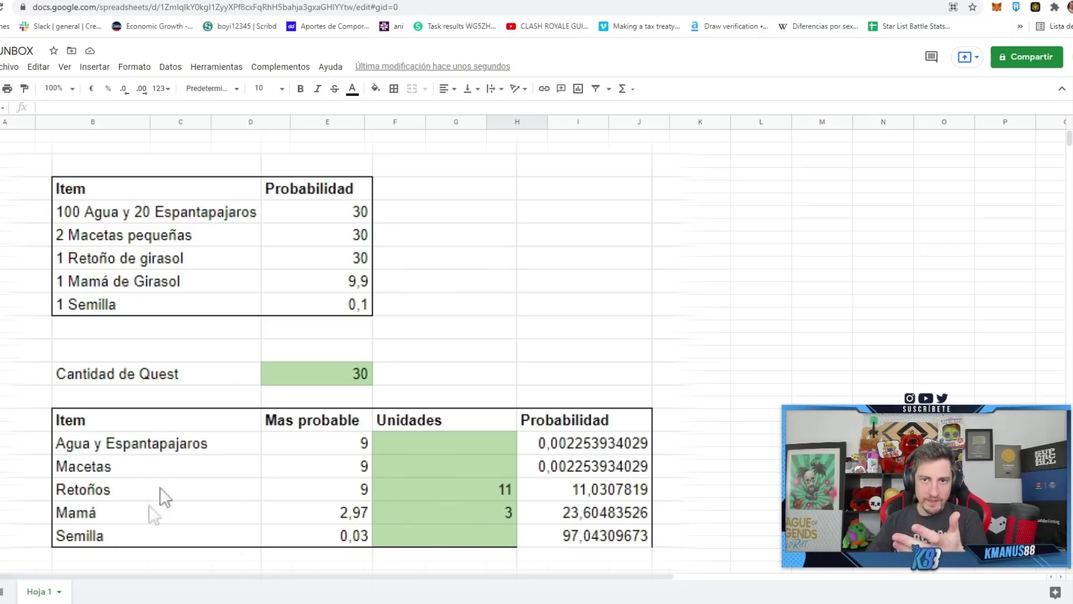
- Clear the Unidades values for Mamá and Retoños
click(501, 512)
key(Delete)
click(508, 490)
key(Delete)
- Enter 1 as the Unidades for Semilla
click(471, 540)
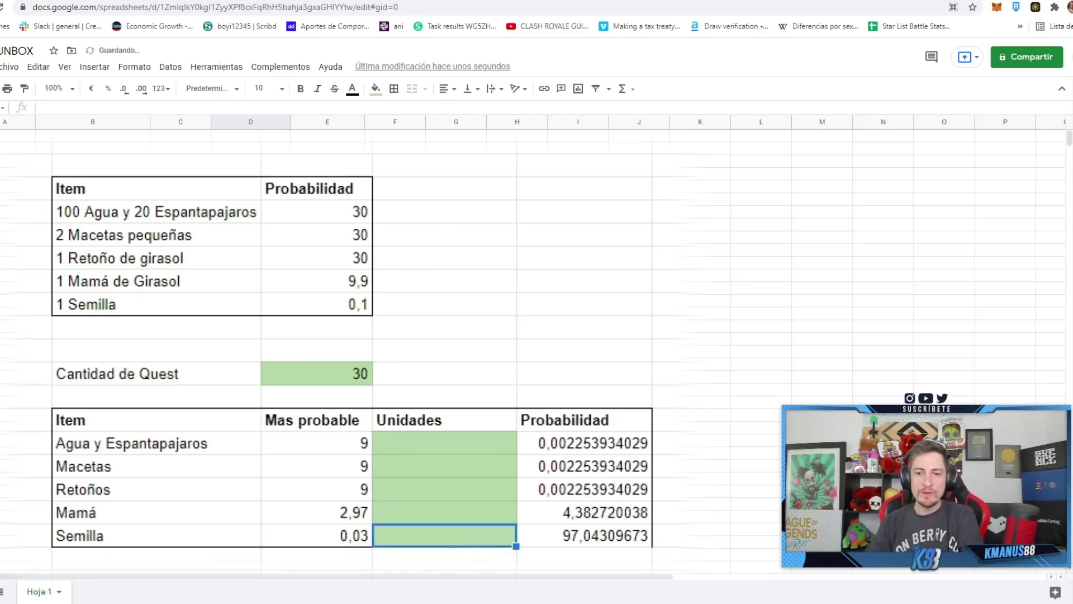
text(1)
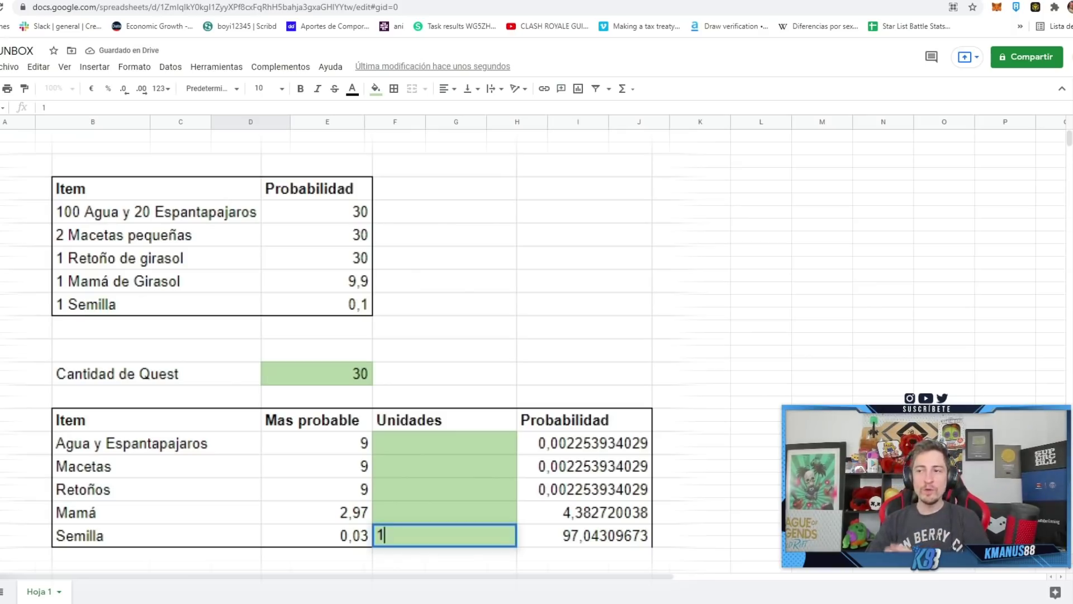
key(Return)
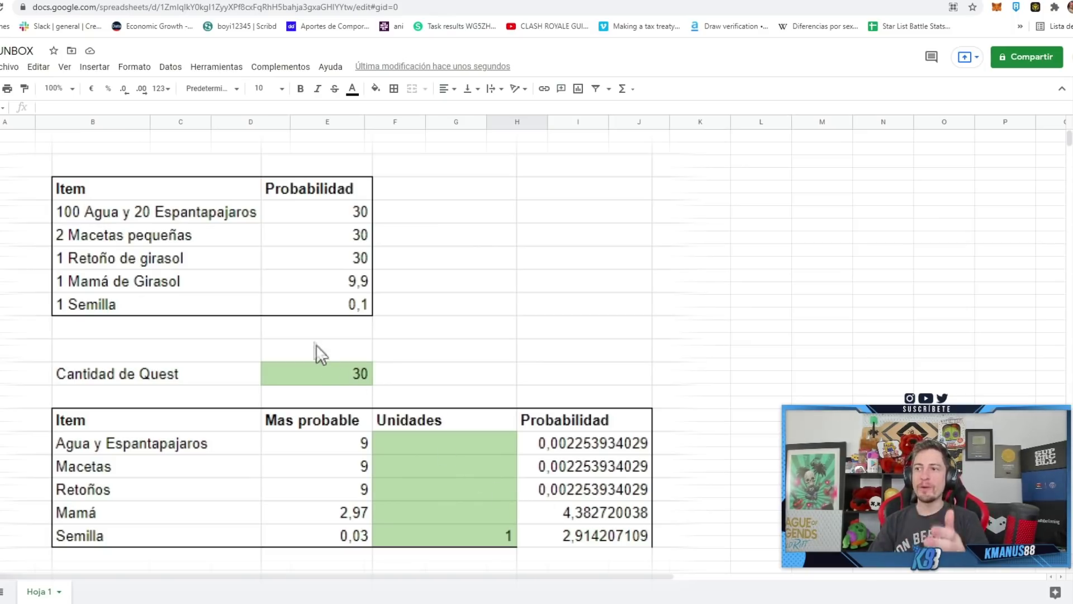
- Set the Cantidad de Quest to 90
click(340, 376)
text(90)
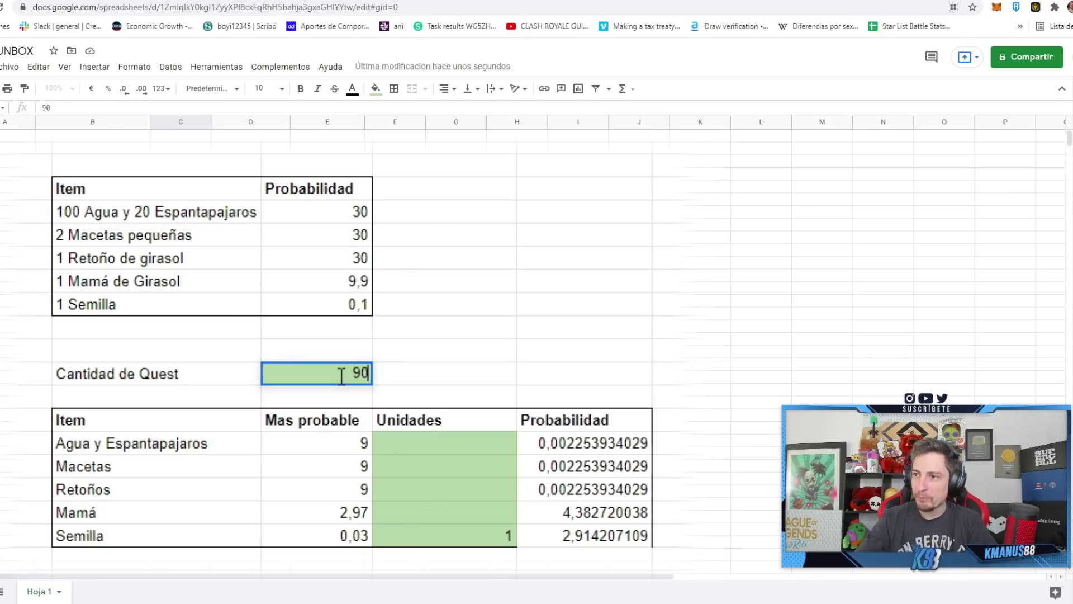
key(Return)
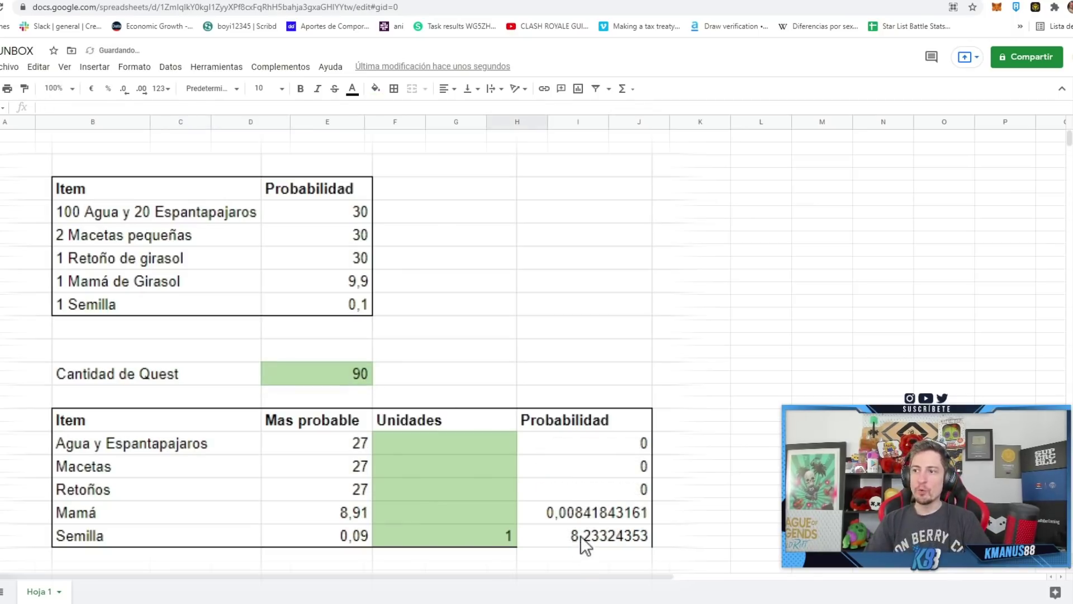
- Set the Cantidad de Quest to 500 to recalculate the probability of getting one Semilla
click(581, 536)
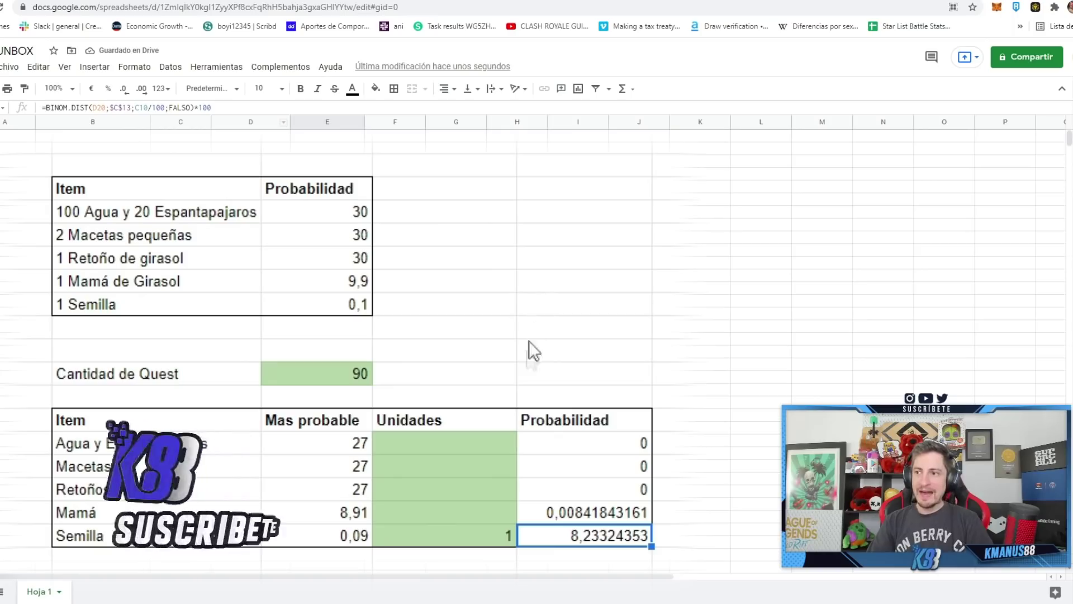
click(337, 377)
text(5)
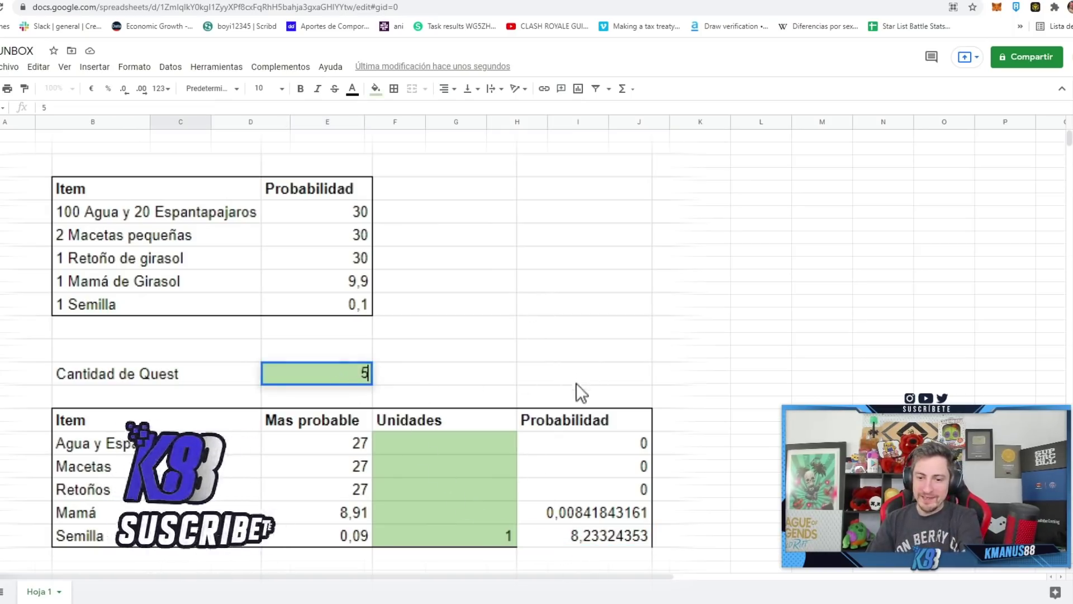
text(00)
click(575, 386)
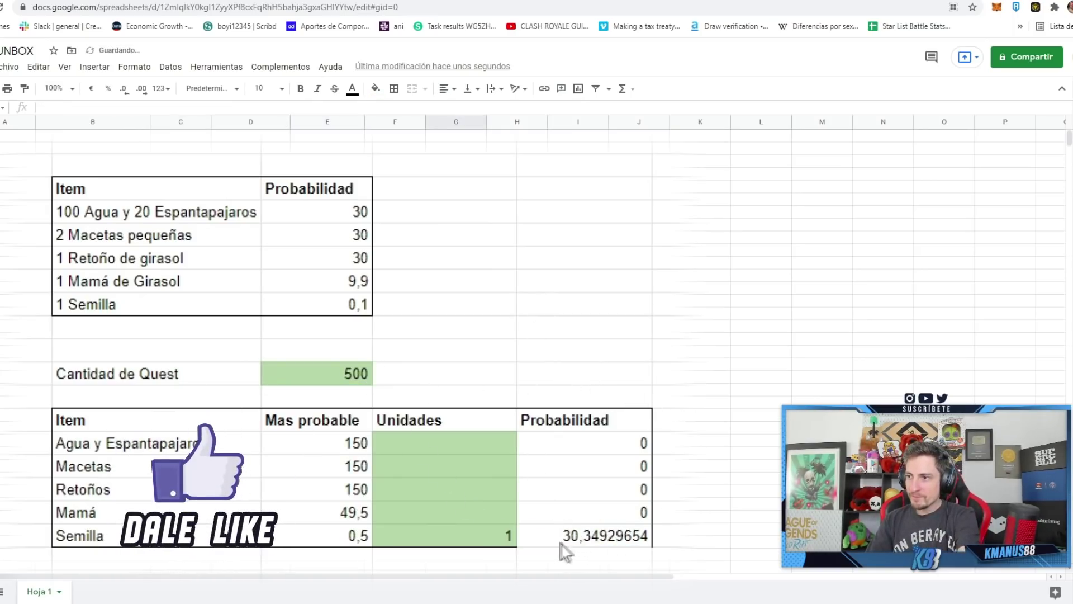
- Apply a border to the Probabilidad cell in the Semilla row
click(582, 536)
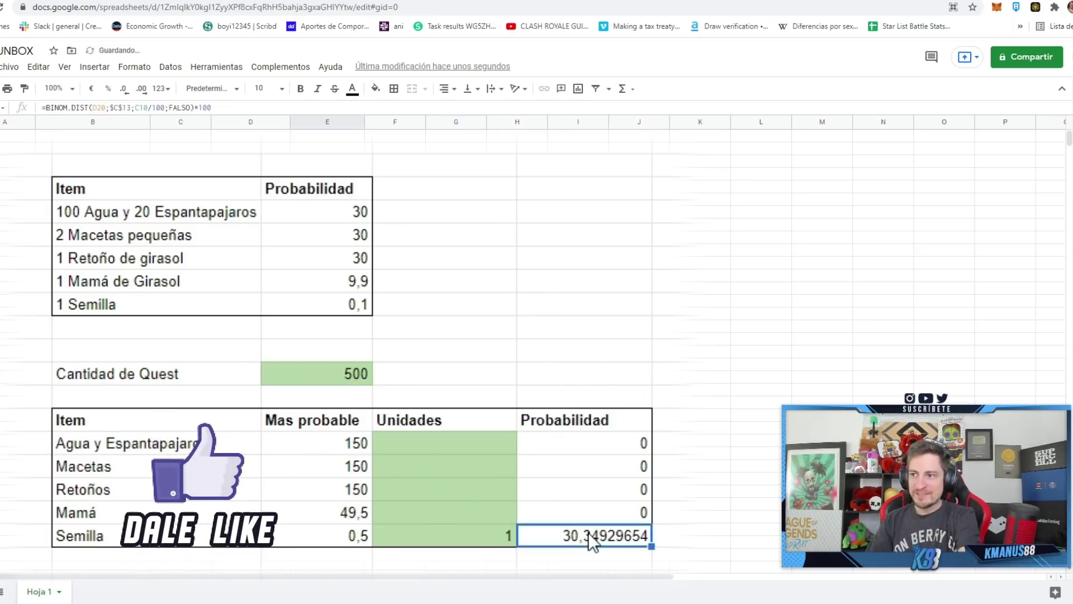
click(394, 89)
click(443, 136)
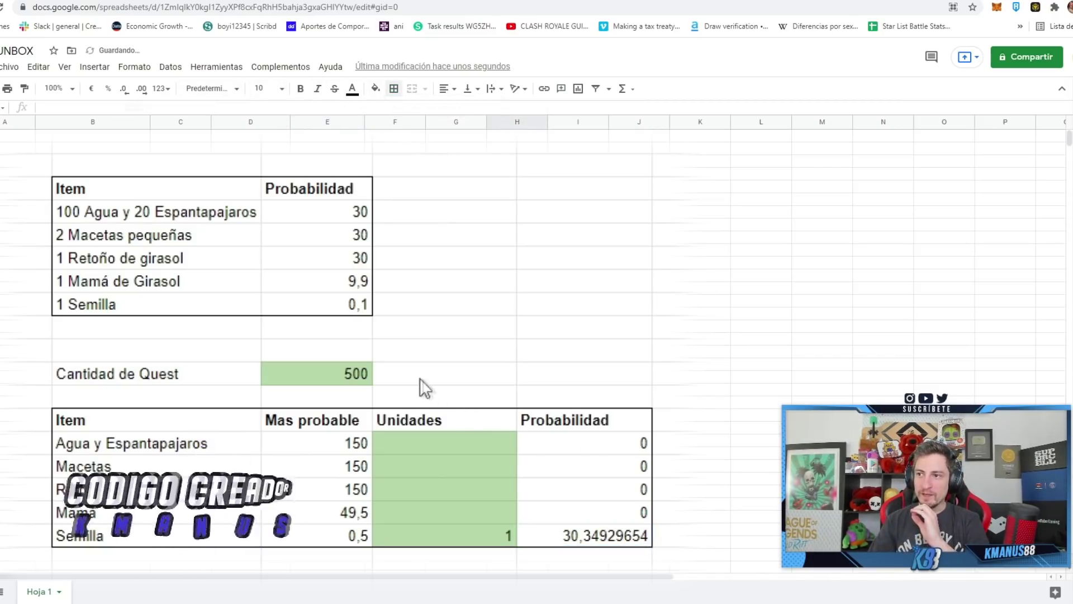
- Set the Cantidad de Quest to 1000
click(351, 382)
text(100)
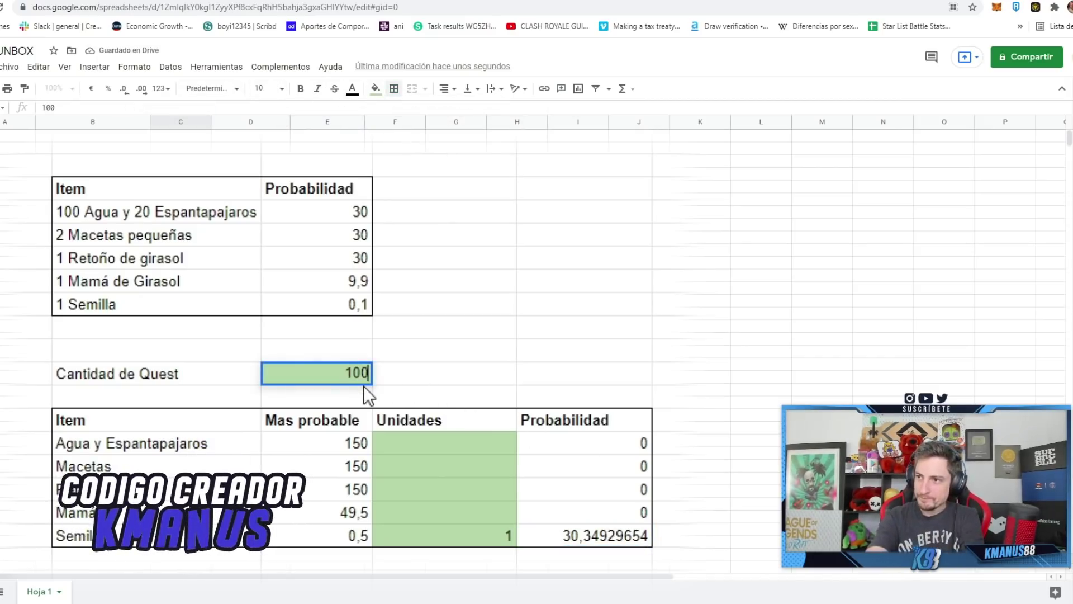
text(0)
key(Return)
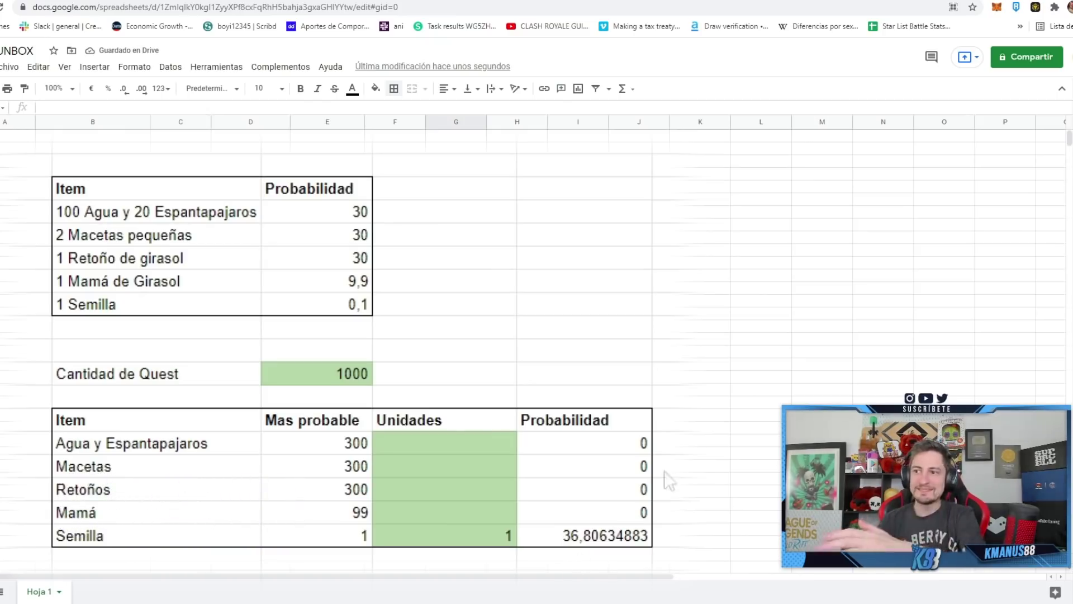
- Change the last argument of the BINOM.DIST formula in Semilla's Probabilidad cell to true
click(491, 537)
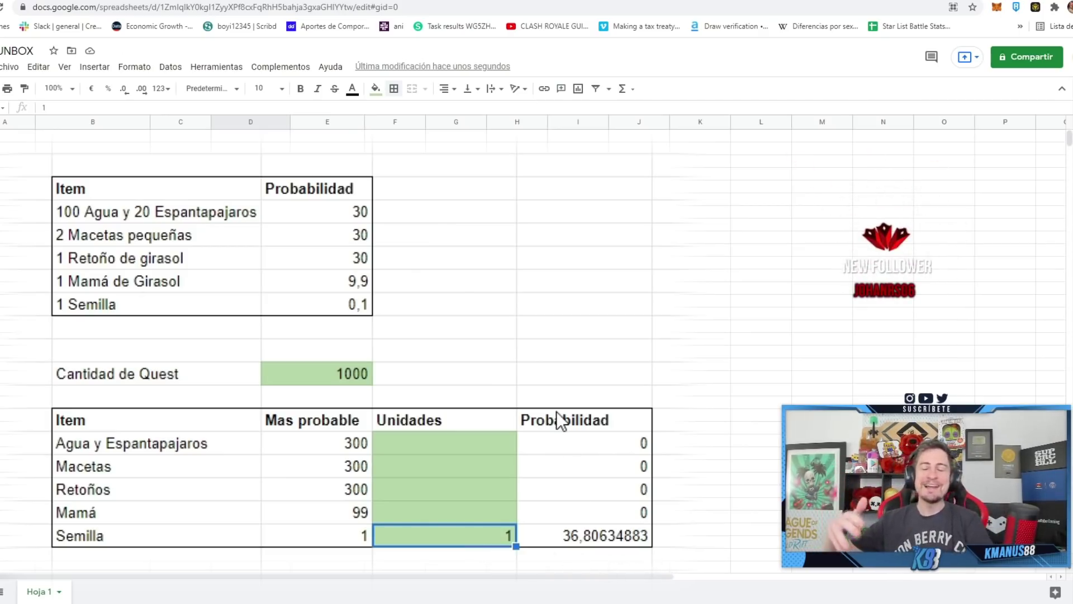
click(627, 541)
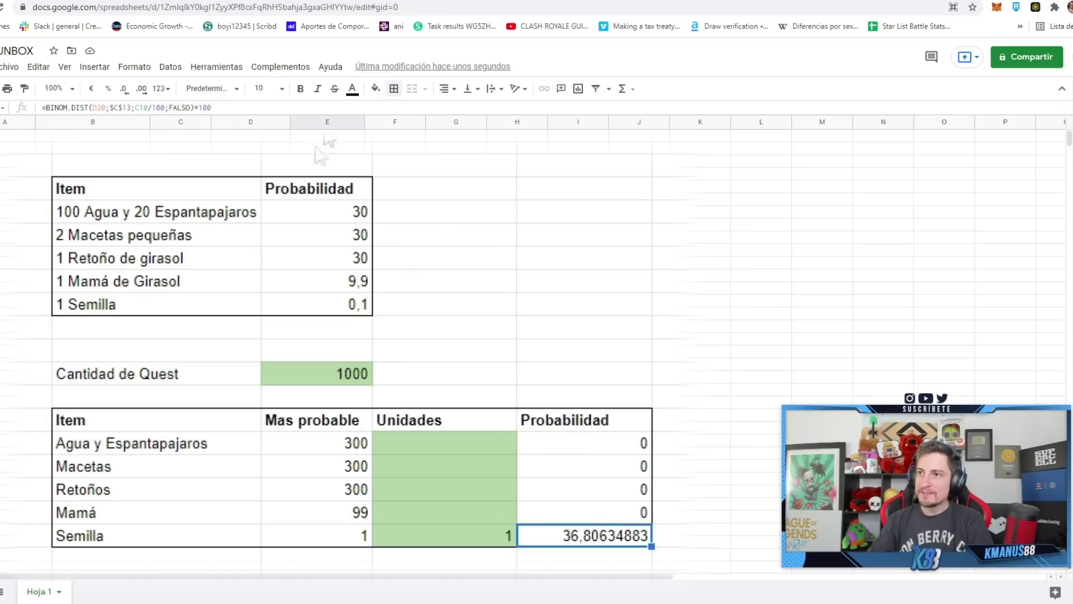
double_click(174, 108)
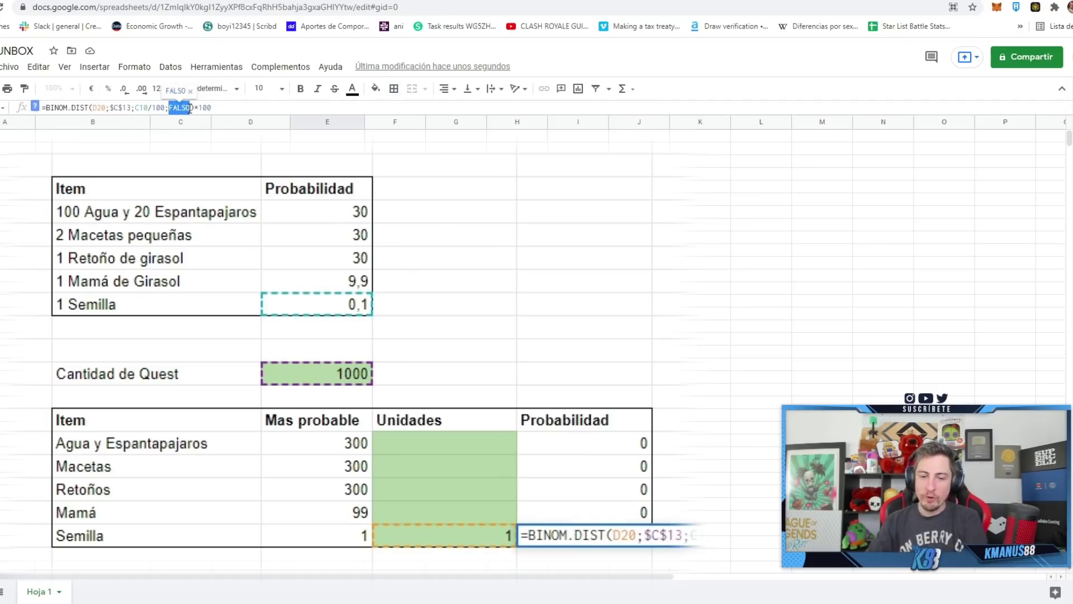
text(true)
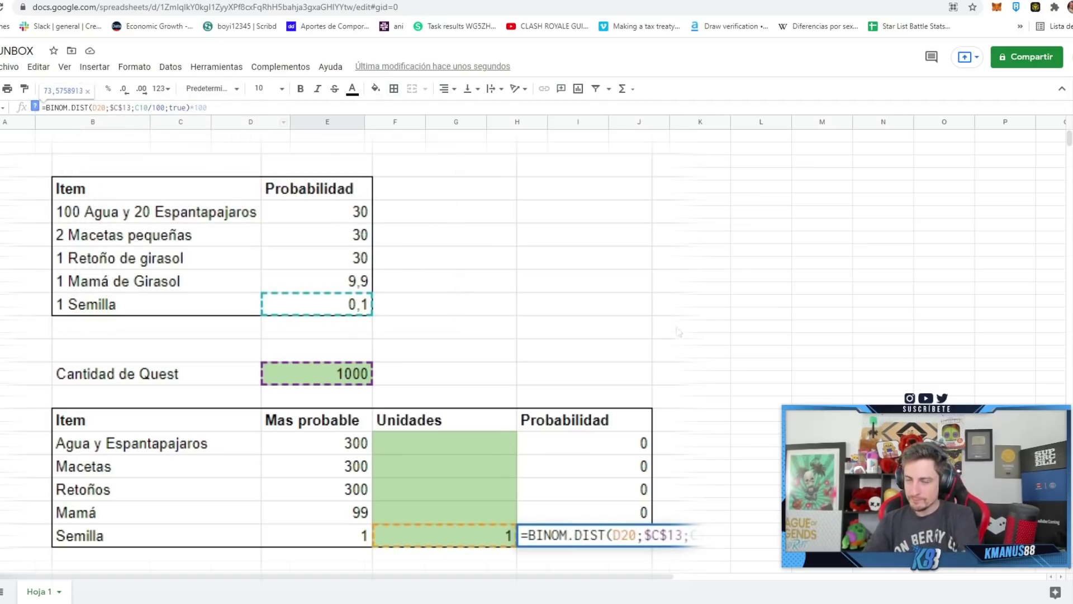
key(Return)
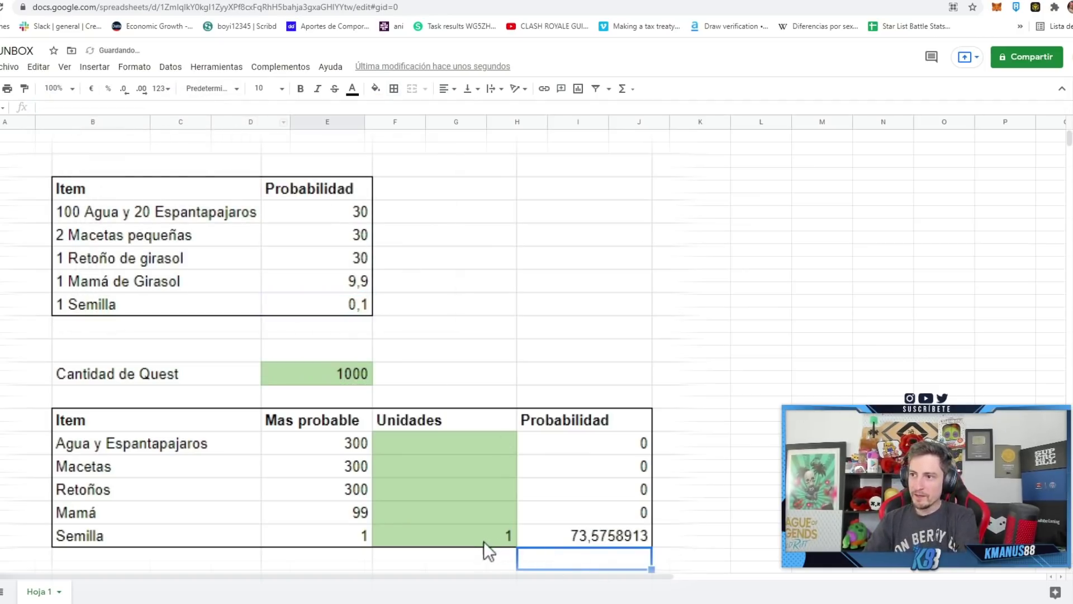
- Change the last argument of Semilla's BINOM.DIST formula back to false
click(571, 528)
click(180, 106)
drag(169, 107, 206, 107)
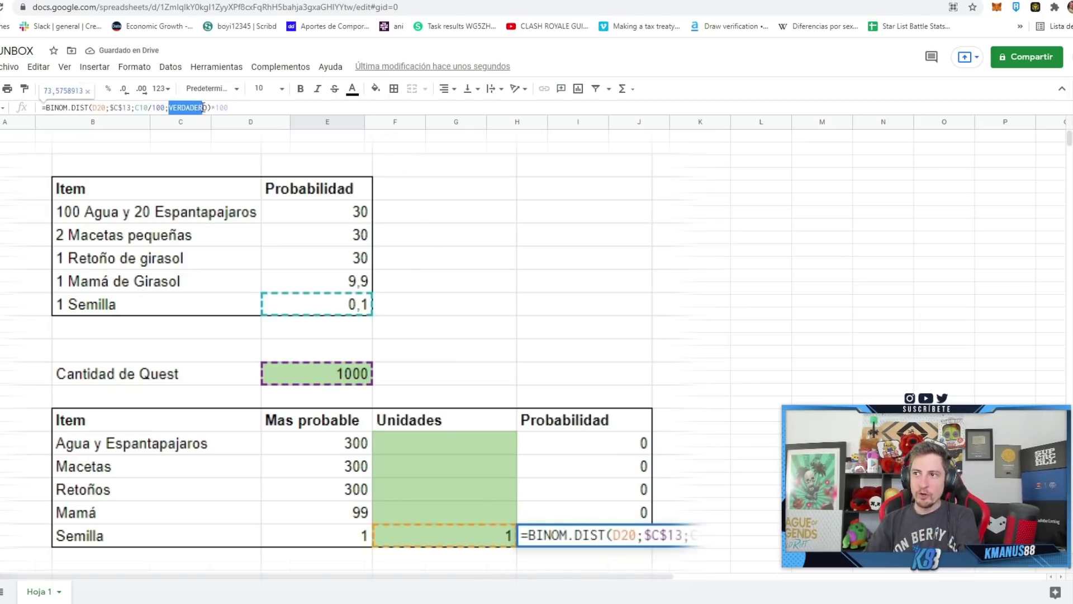
text(false)
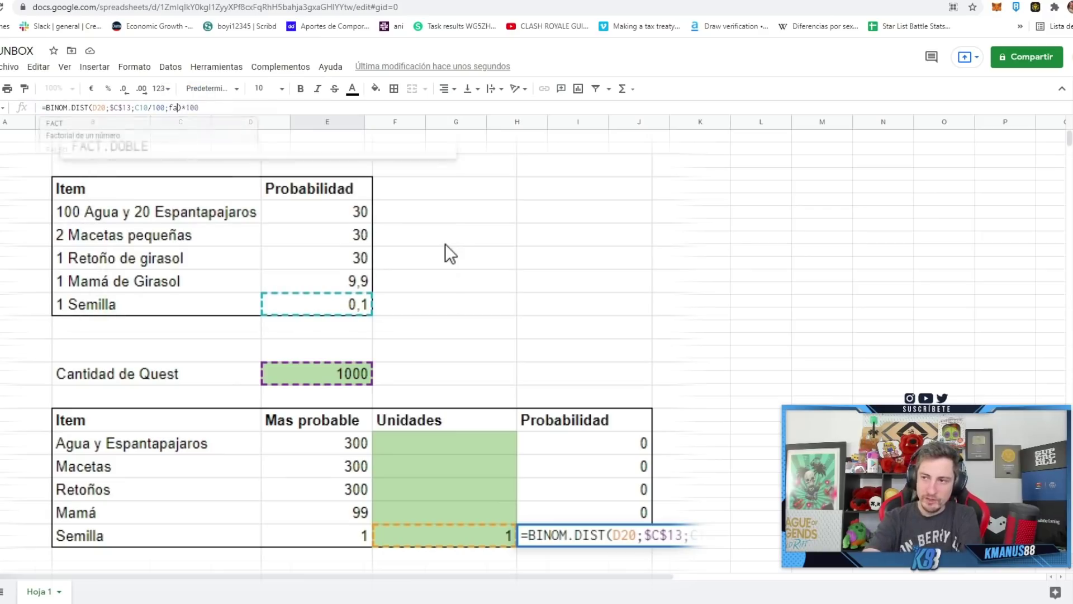
key(Return)
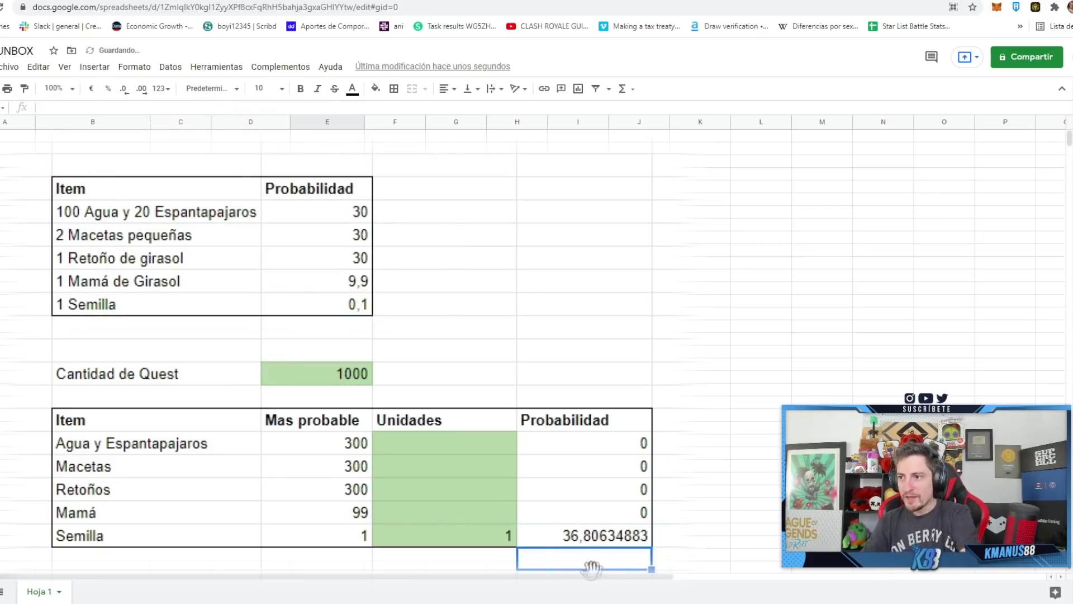
- Try 2 and 3 as the Unidades for Semilla to compare their probabilities
click(482, 532)
text(2)
key(Return)
click(481, 536)
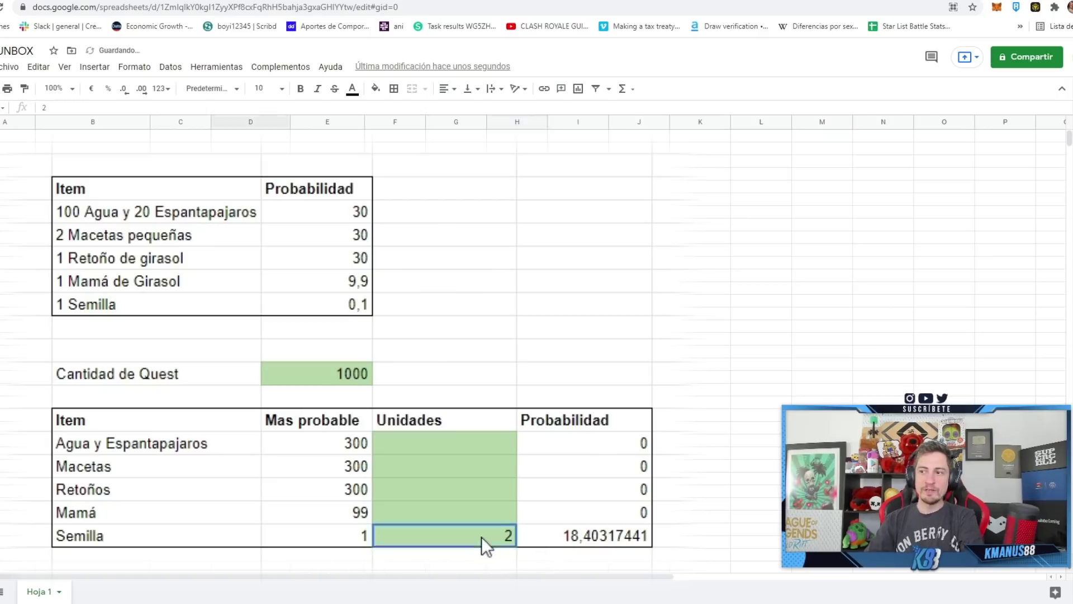
text(3)
click(744, 441)
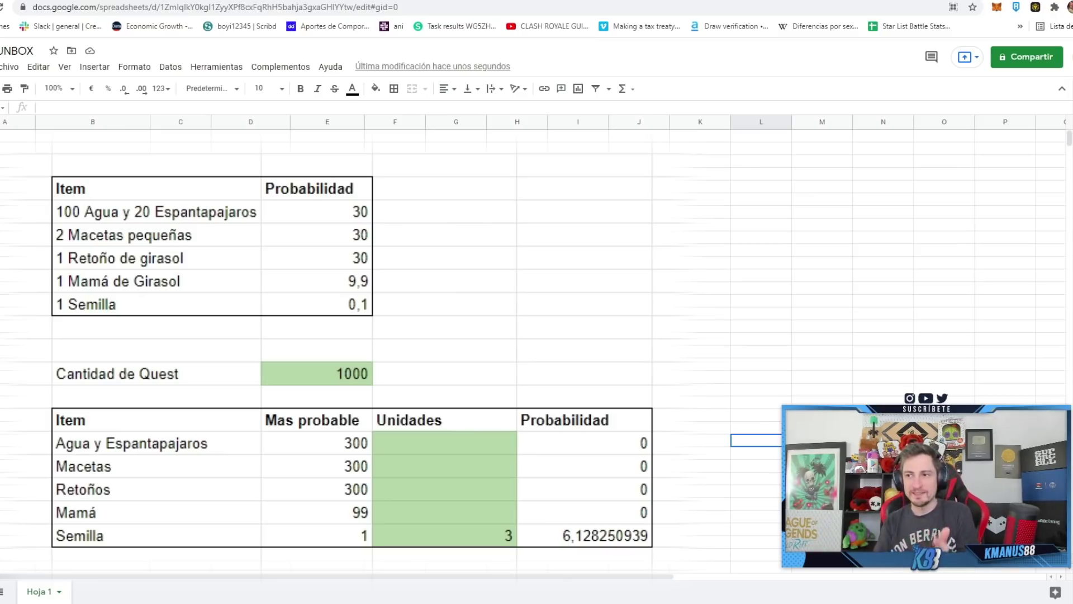
- Set the Cantidad de Quest to 90 and the Unidades for Semilla to 1
click(313, 380)
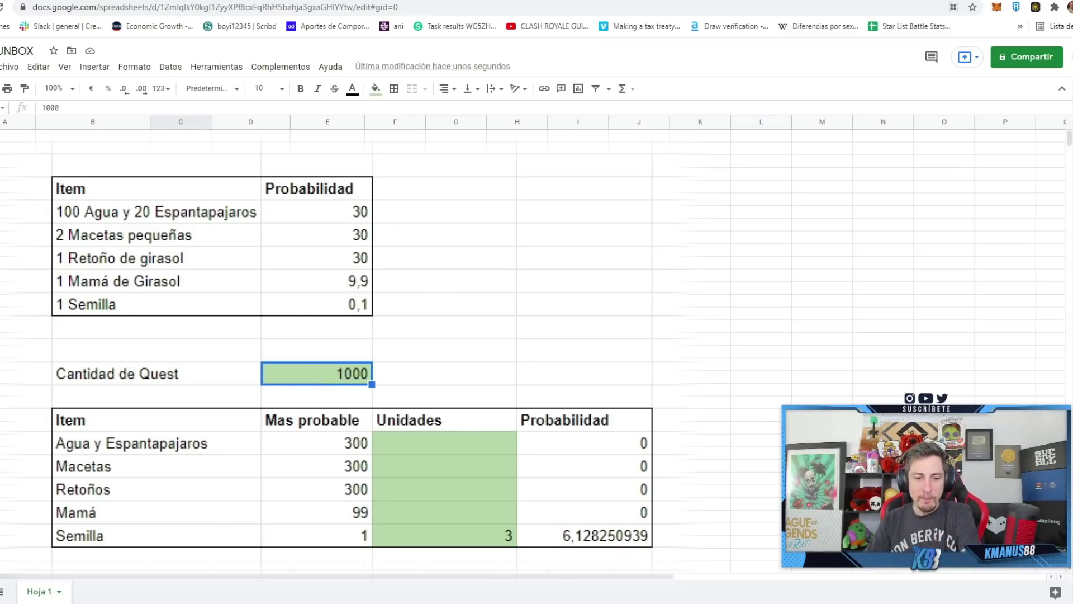
text(90)
key(Return)
click(487, 536)
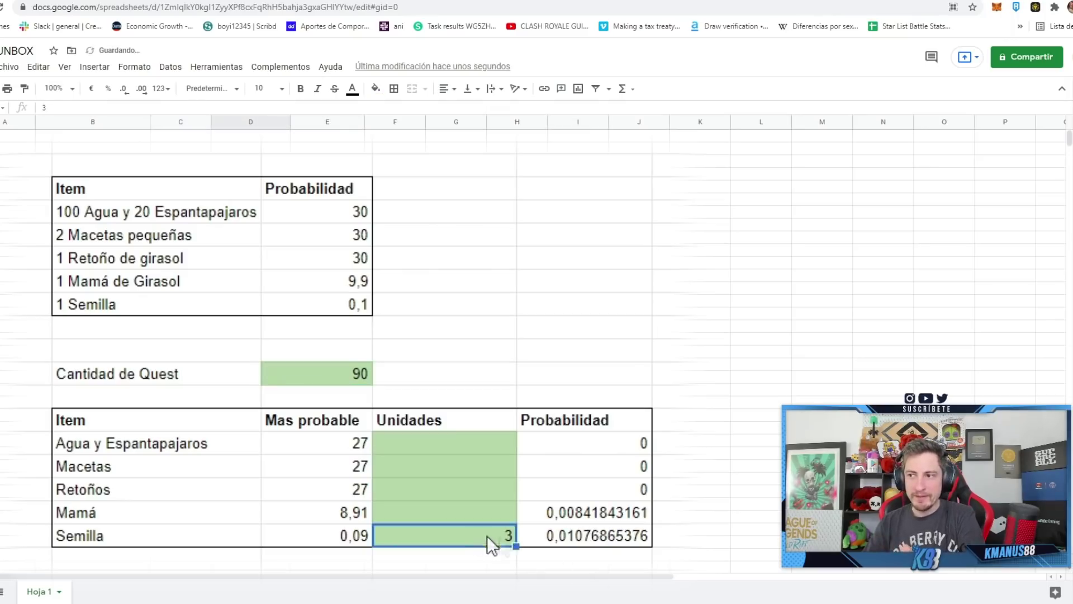
text(1)
key(Return)
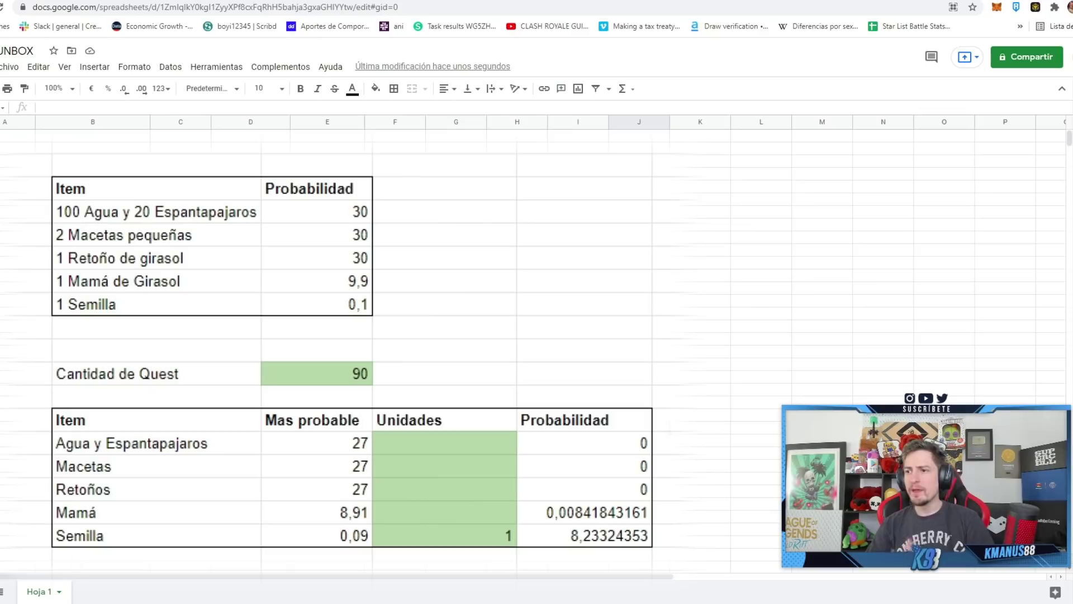
- Clear the Unidades value for Semilla and set the Cantidad de Quest to 0
click(474, 531)
key(Delete)
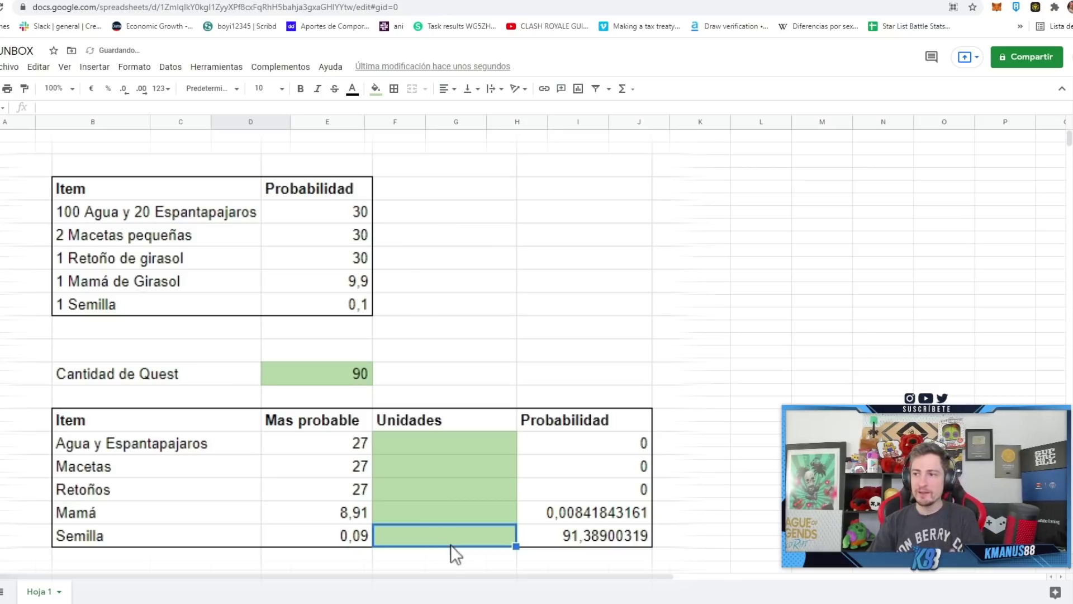
click(665, 562)
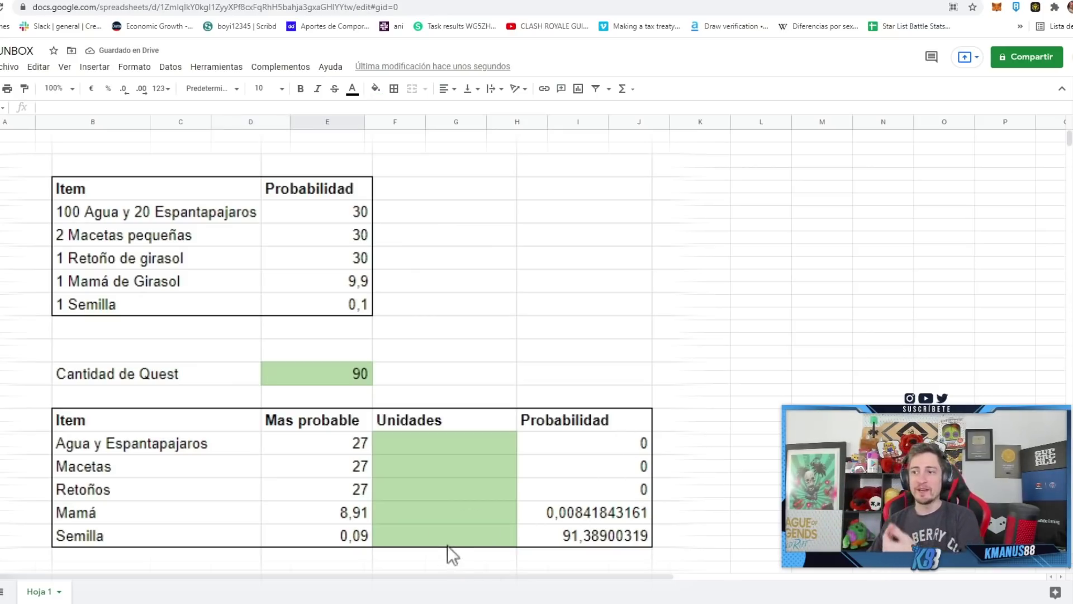
click(355, 377)
text(0)
key(Return)
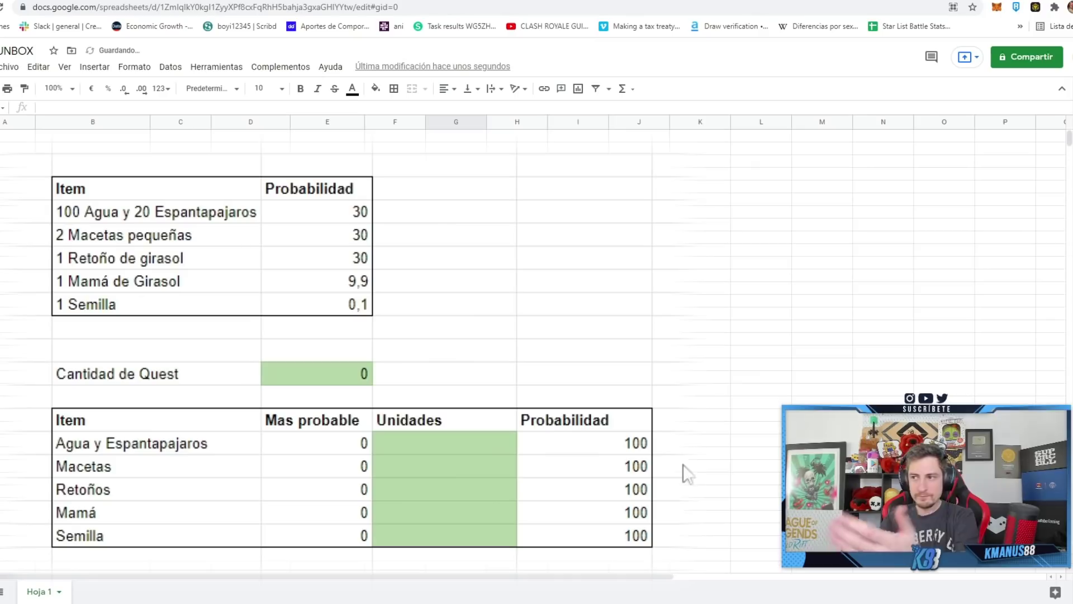
- Set the Cantidad de Quest to 15
click(307, 369)
text(15)
key(Return)
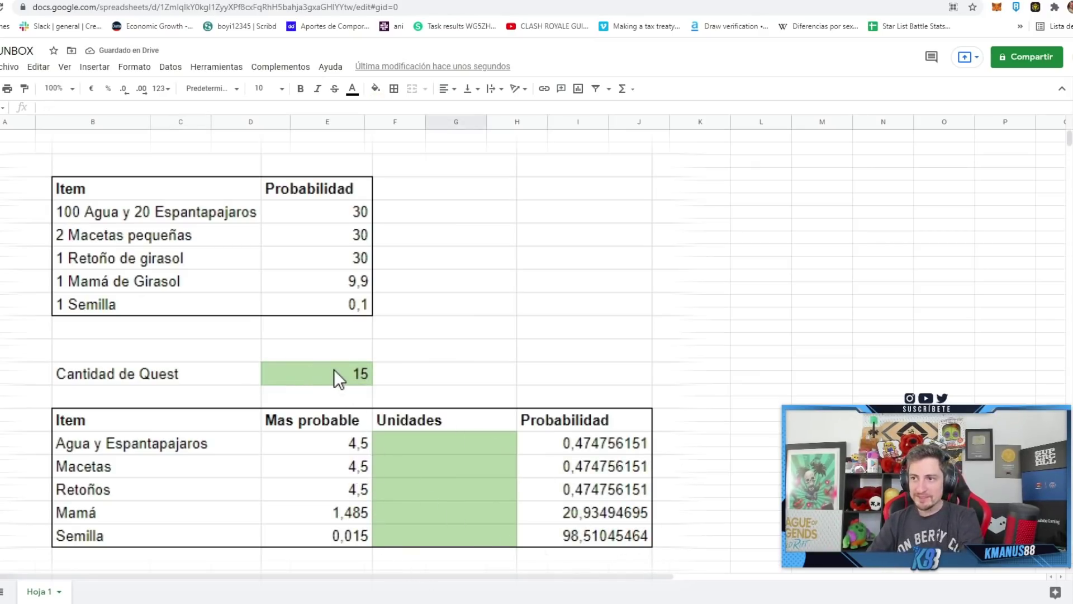
- Try 4 and 5 as the Unidades for Agua y Espantapajaros to compare their probabilities
click(344, 444)
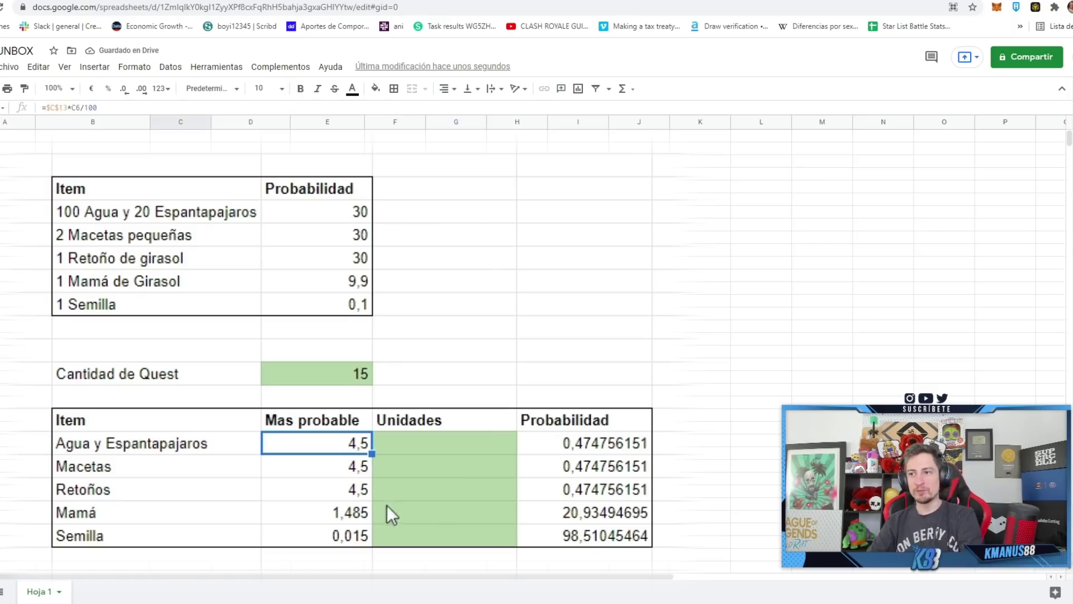
click(414, 451)
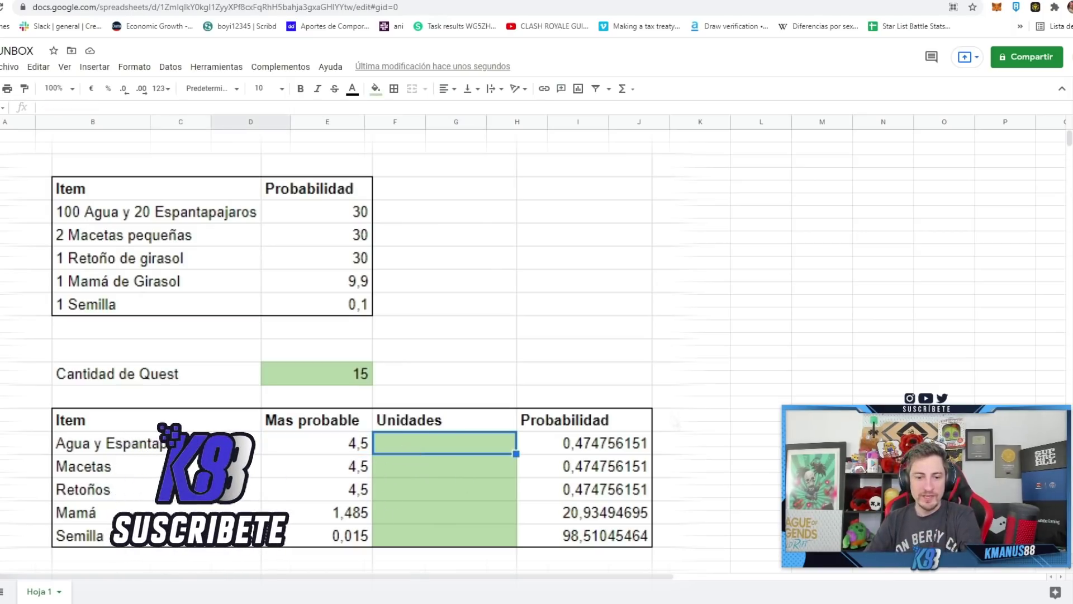
text(4)
key(Return)
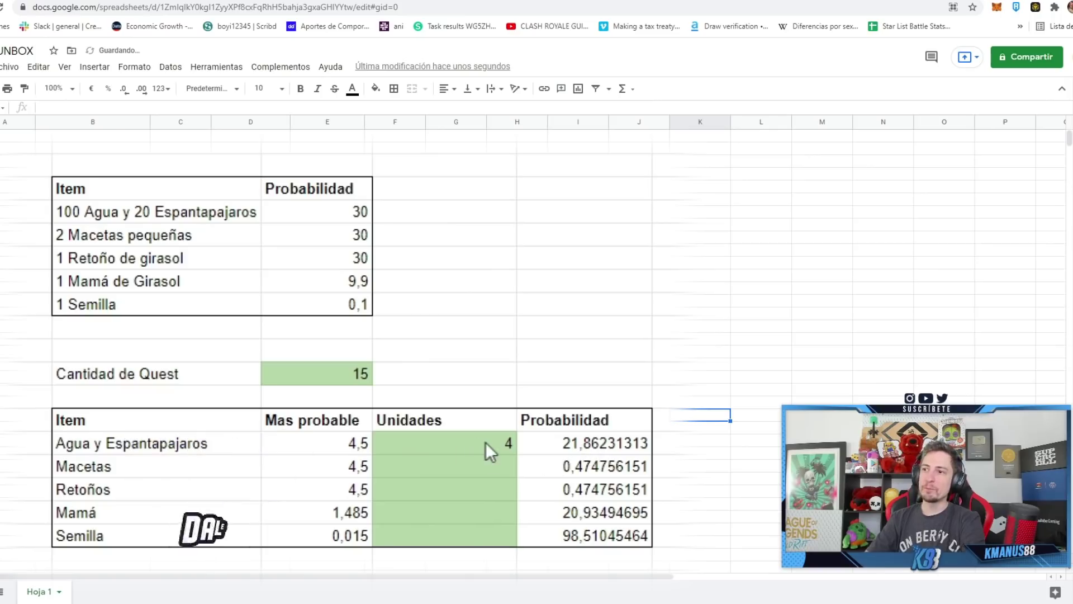
click(487, 444)
text(5)
click(866, 389)
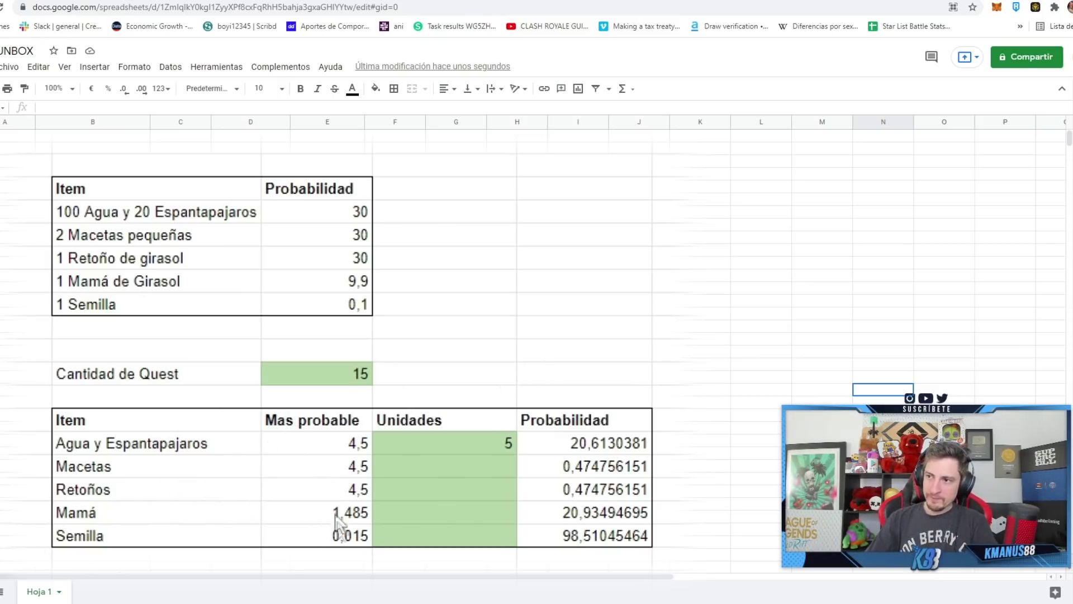
- Clear the Cantidad de Quest and the Unidades value for Agua y Espantapajaros to leave the calculator's input cells empty
click(366, 447)
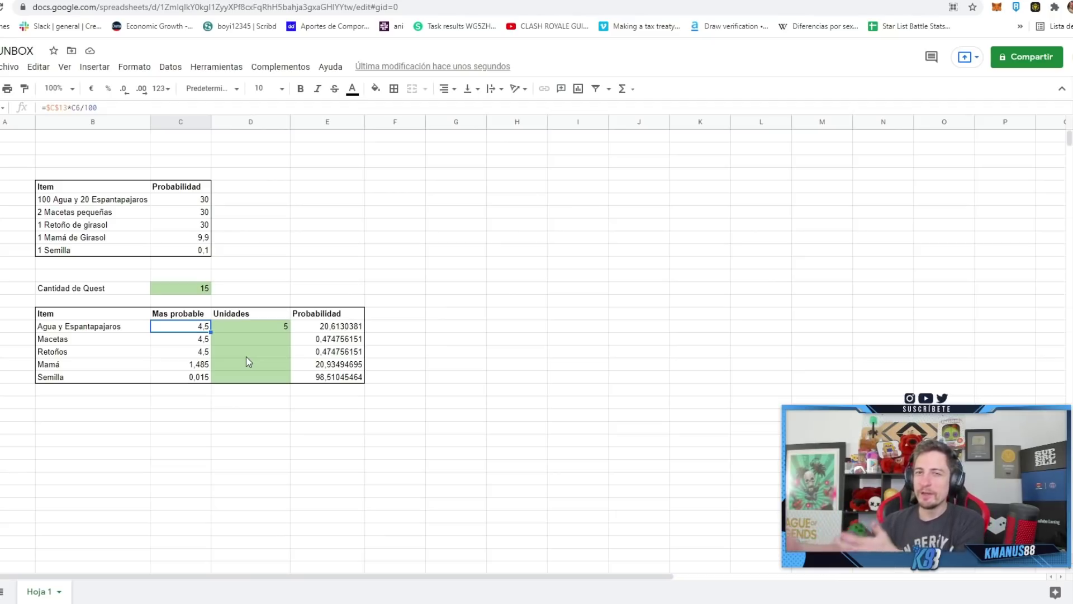
click(631, 286)
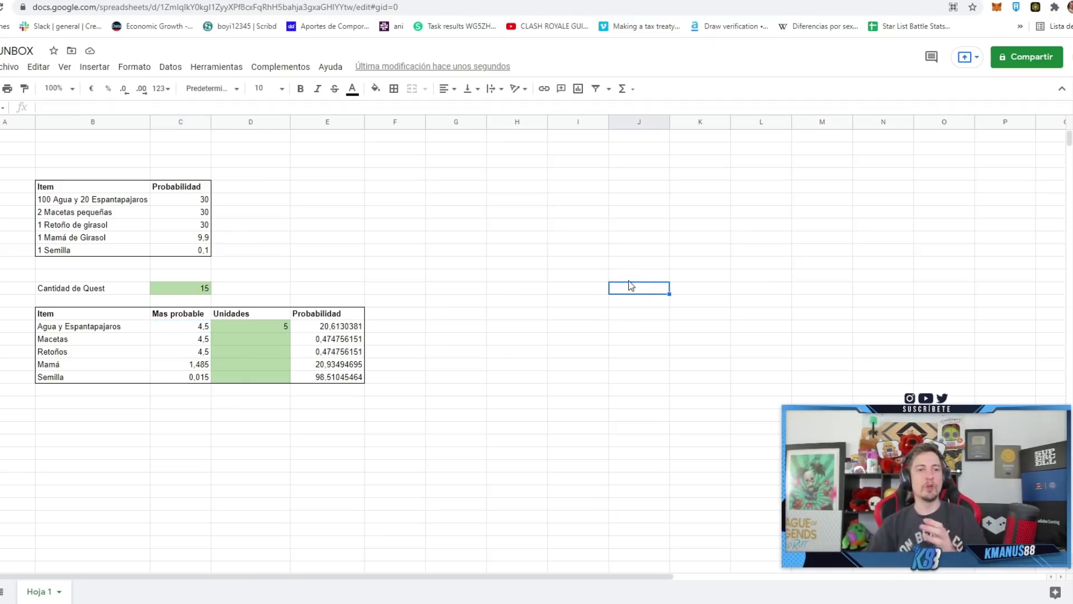
click(207, 289)
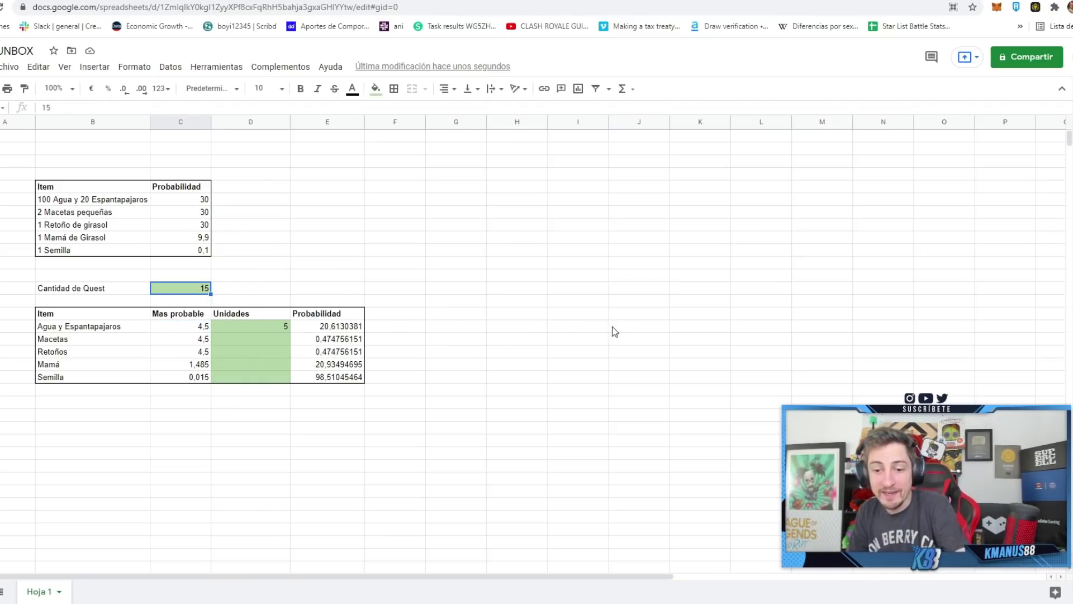
key(Delete)
click(562, 318)
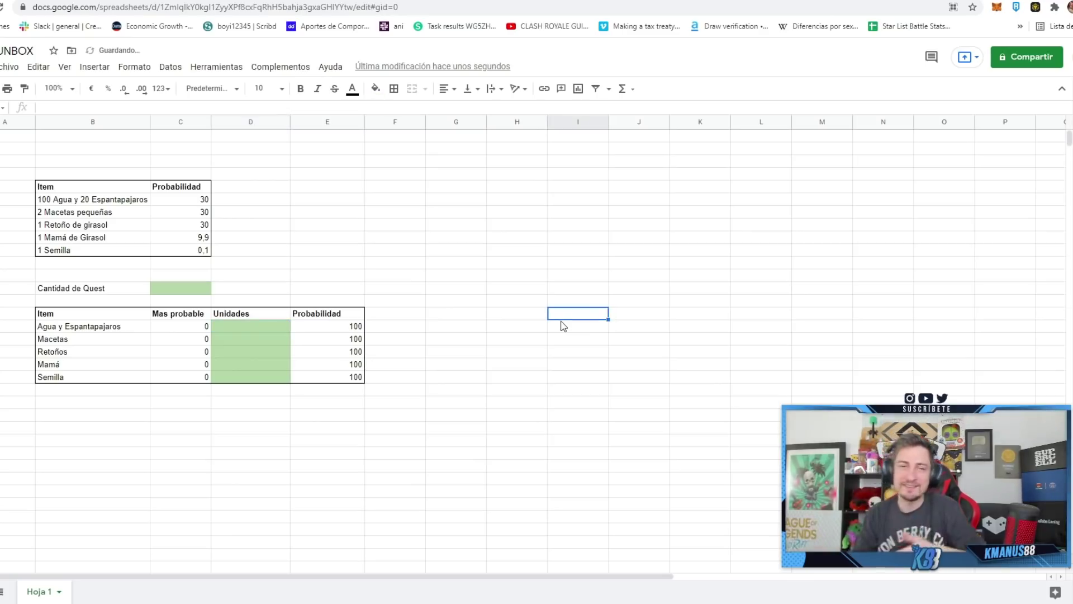